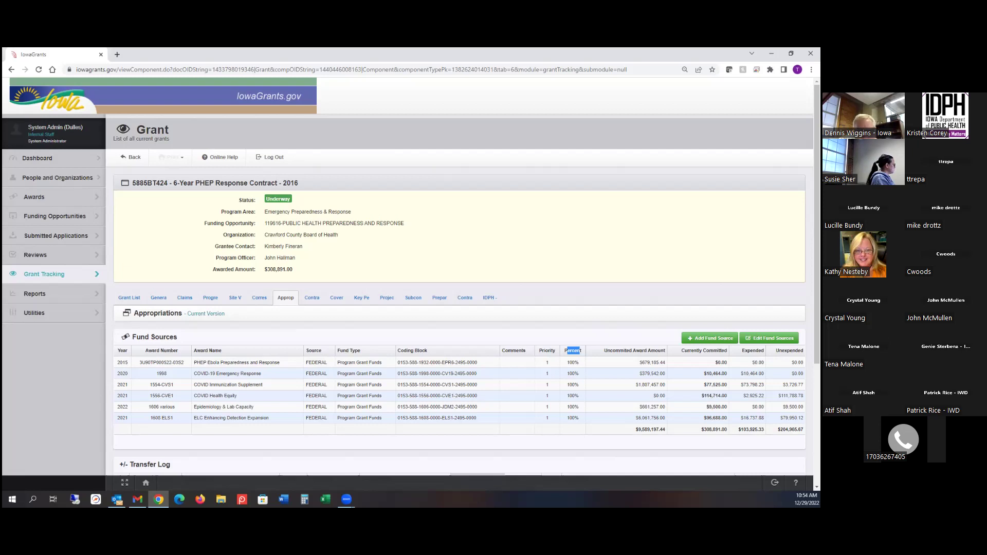
Step: Examine the Priority and Percent columns of the grant's fund sources
left_click(541, 362)
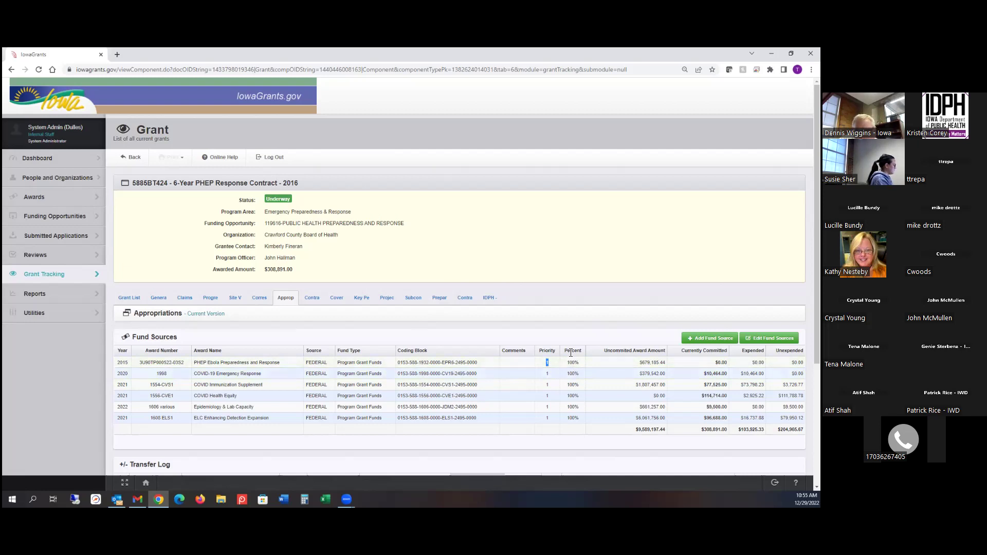
left_click_drag(569, 352, 580, 352)
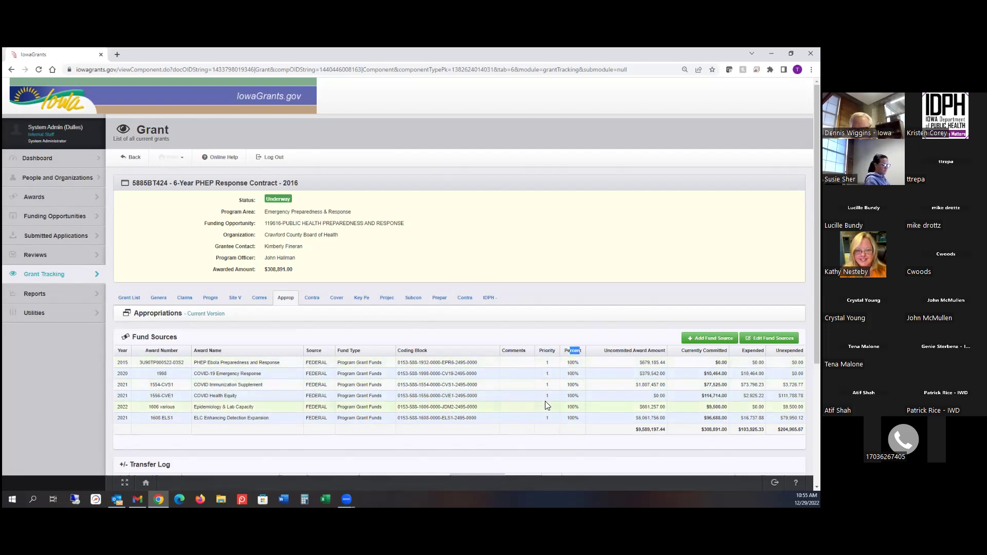
left_click(578, 366)
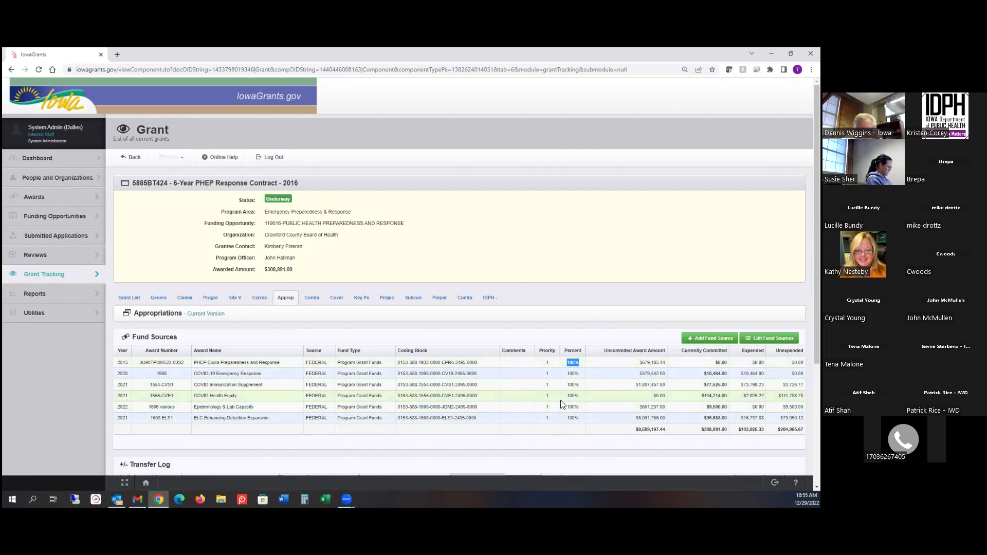
double_click(567, 353)
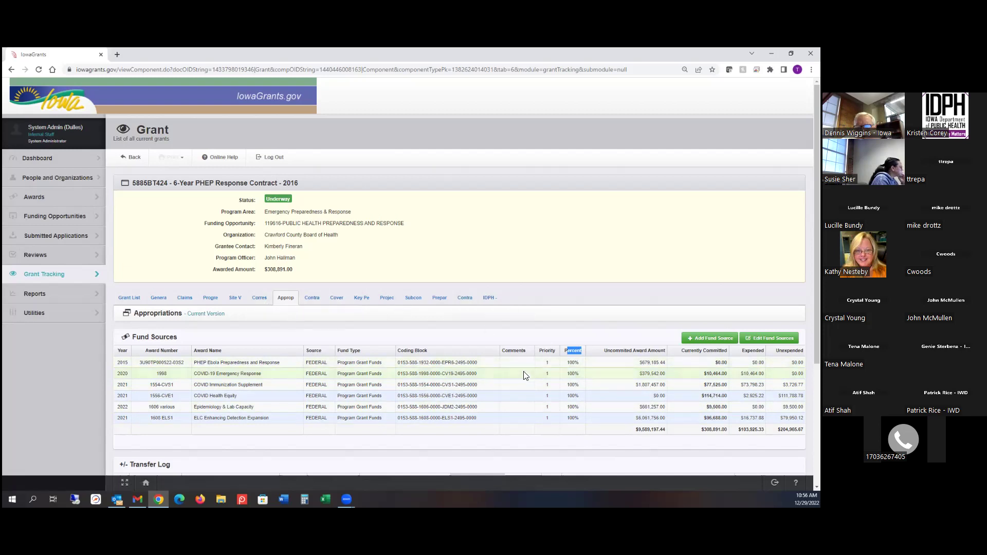
left_click_drag(541, 350, 575, 350)
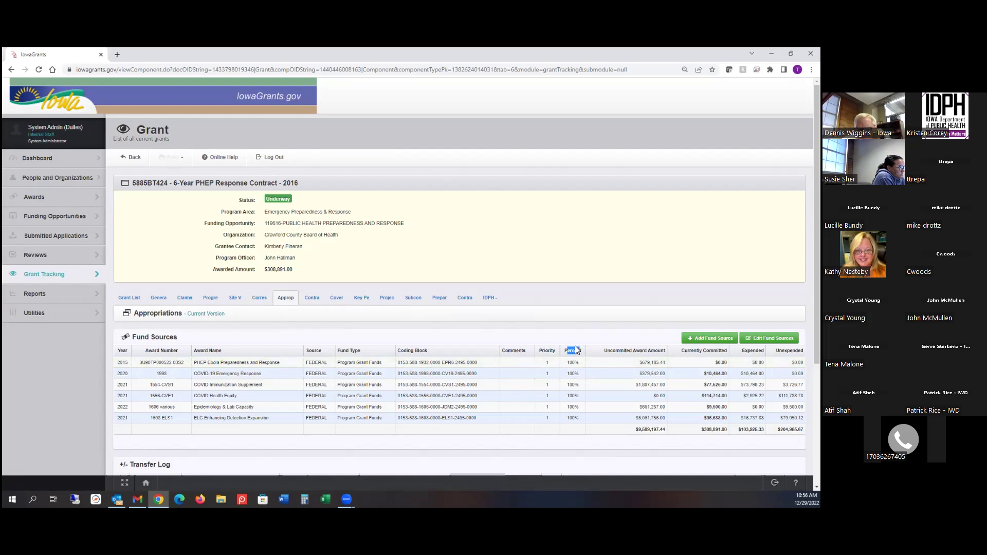
double_click(576, 350)
Step: Open claim 045 from the PHEP Response Contract grant's claims
left_click(185, 300)
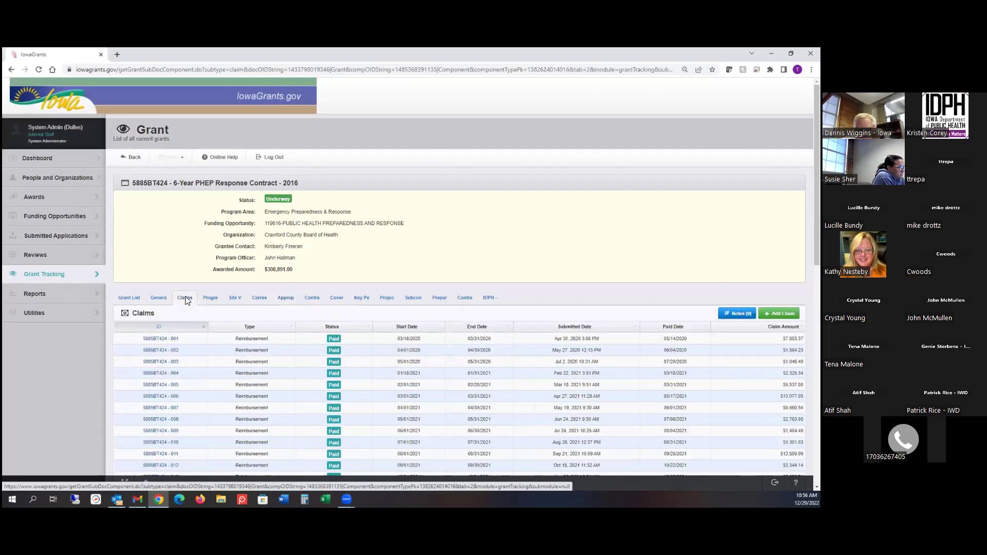
scroll(210, 381, "down", 12)
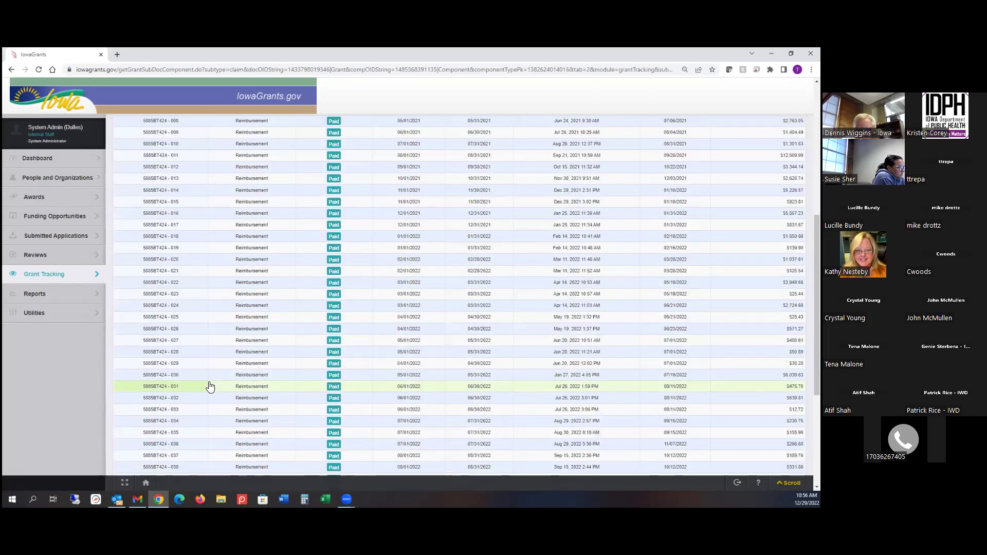
left_click(170, 383)
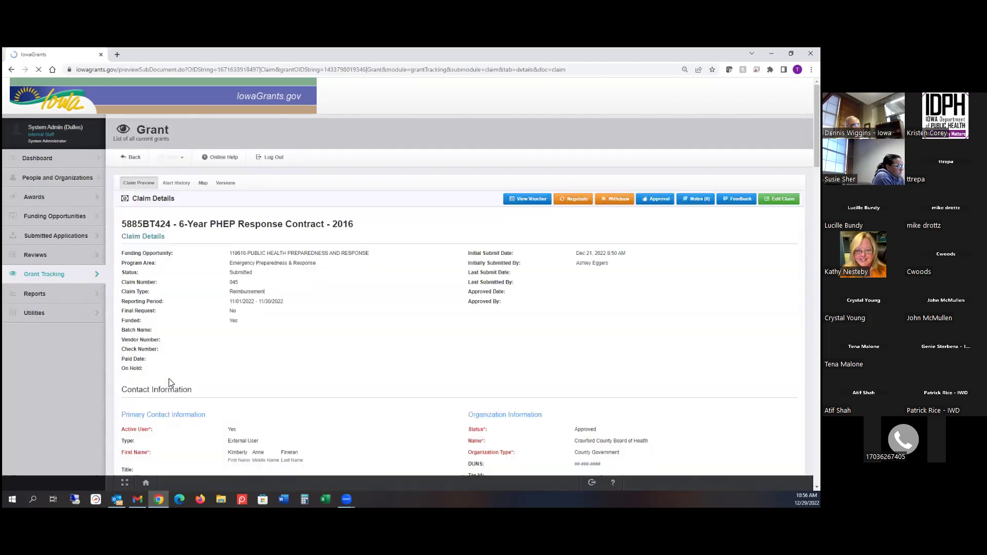
Step: View the claim's voucher and examine the priority and percent of its allocated fund sources and the fund source columns in the reimbursement distribution
left_click(529, 200)
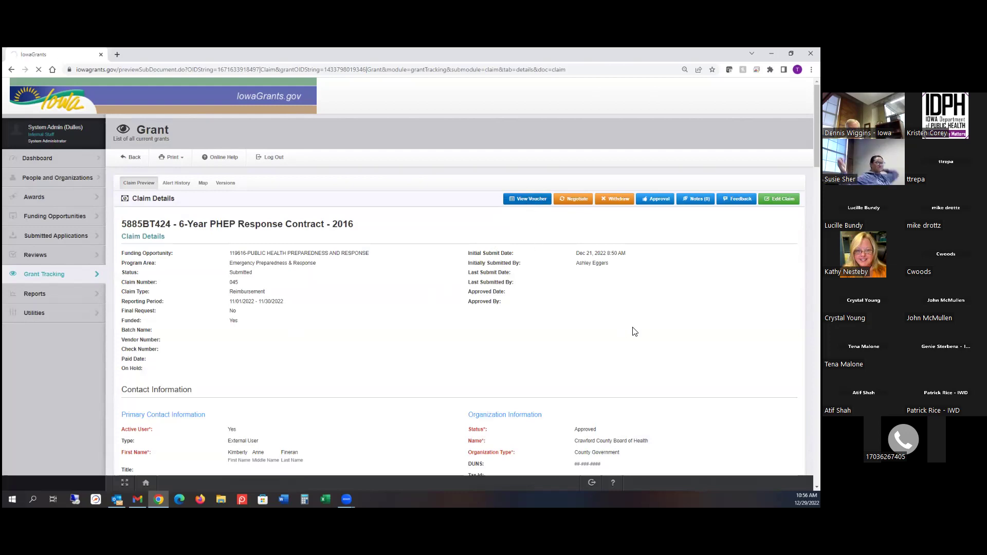
scroll(661, 370, "down", 3)
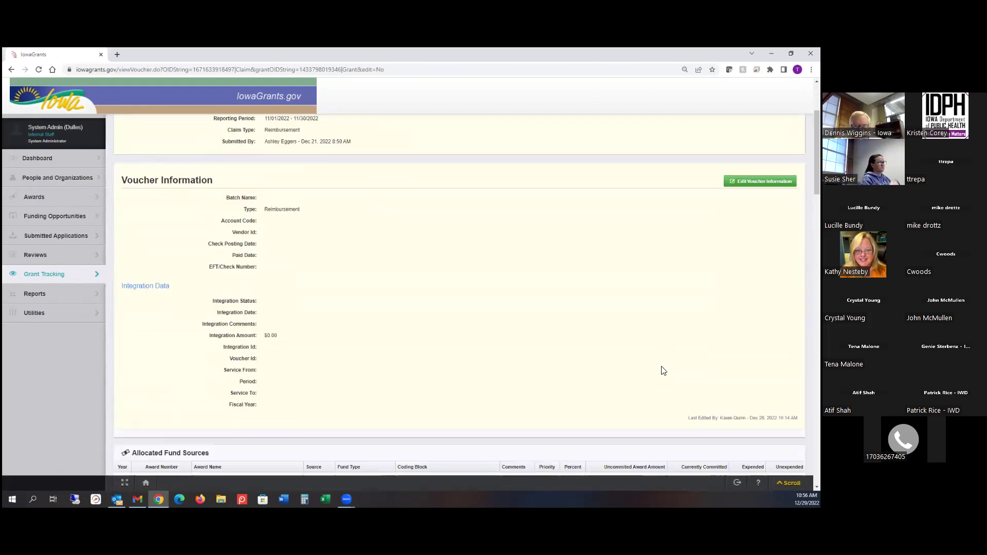
scroll(663, 365, "down", 4)
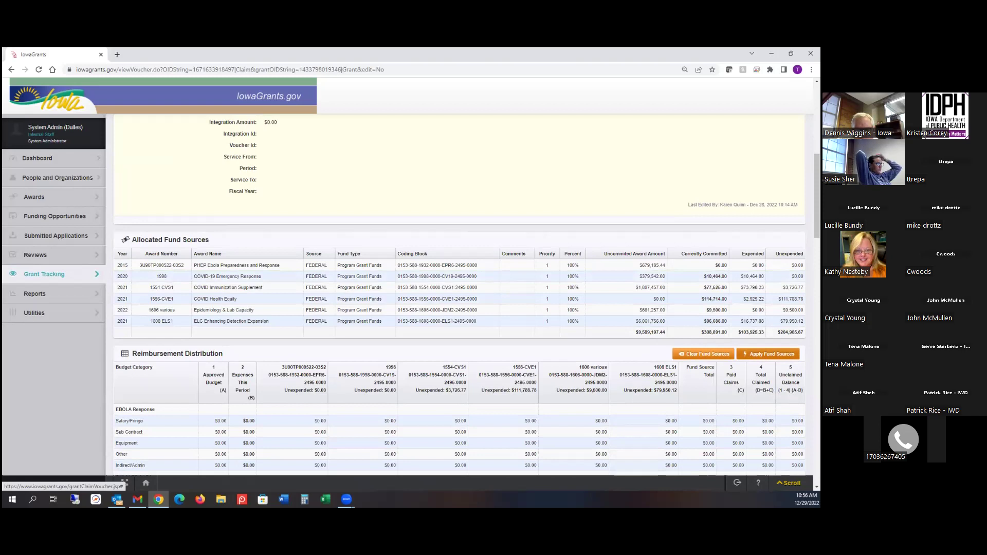
double_click(546, 255)
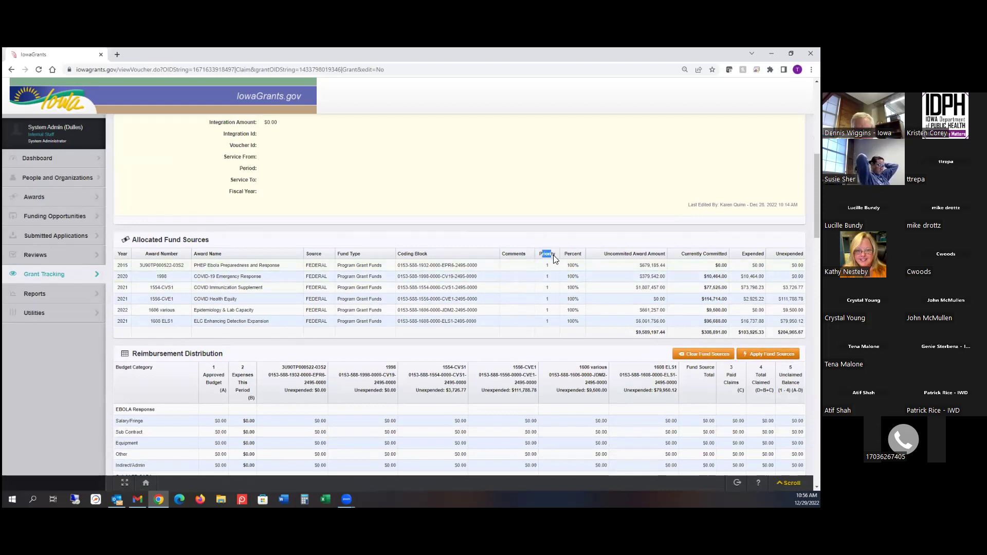
left_click_drag(571, 256, 580, 256)
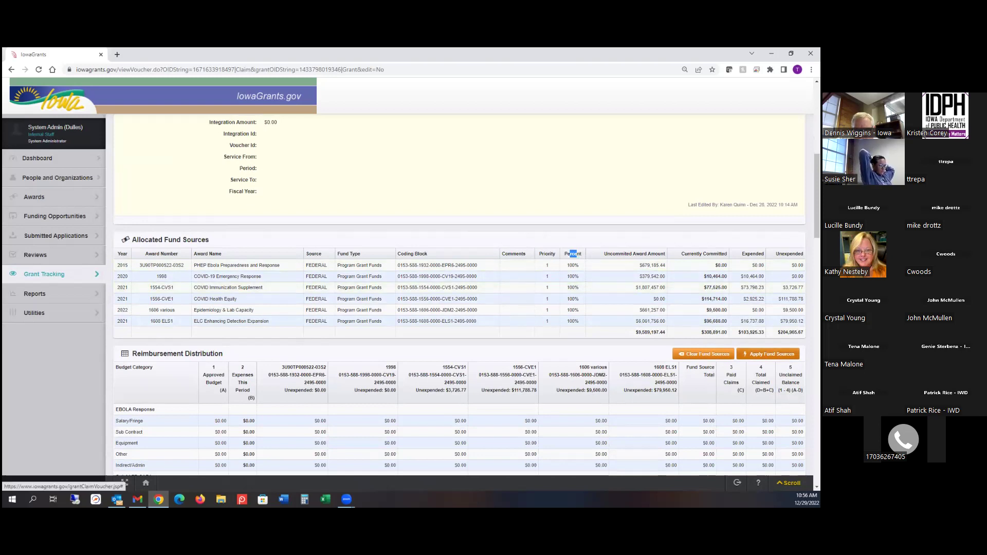
left_click_drag(307, 382, 636, 393)
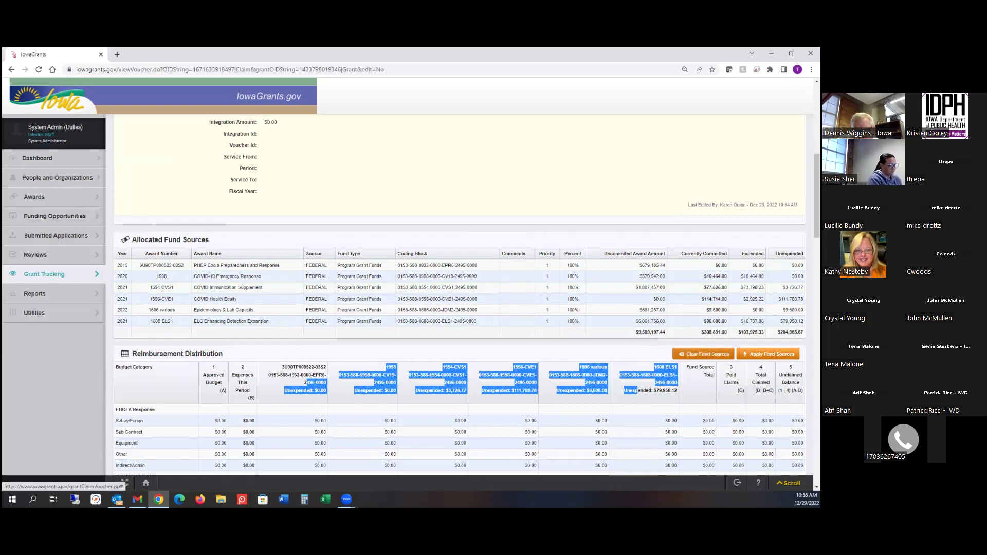
left_click(703, 353)
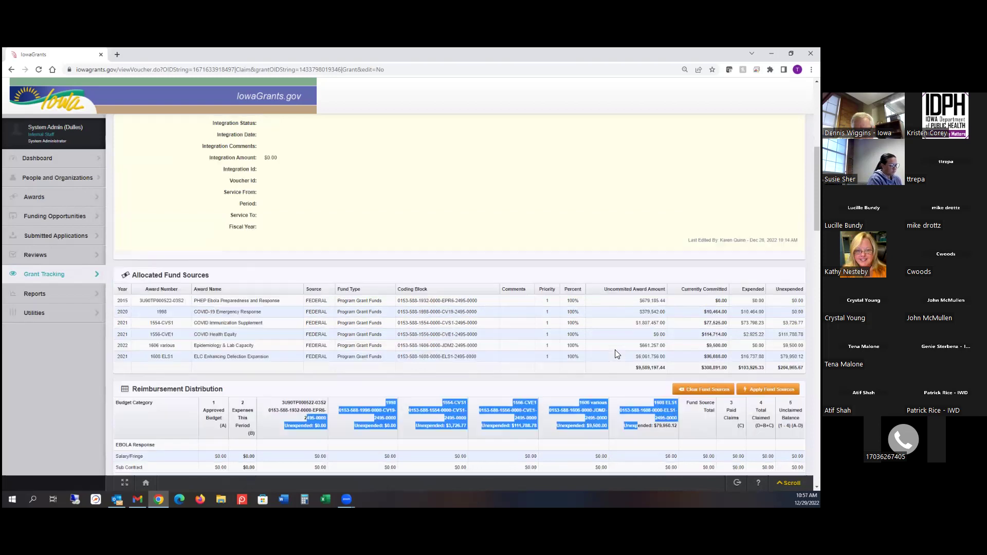
Step: Open the voucher information for editing, look over the reimbursement distribution amount fields, and return to the voucher without saving
left_click(760, 309)
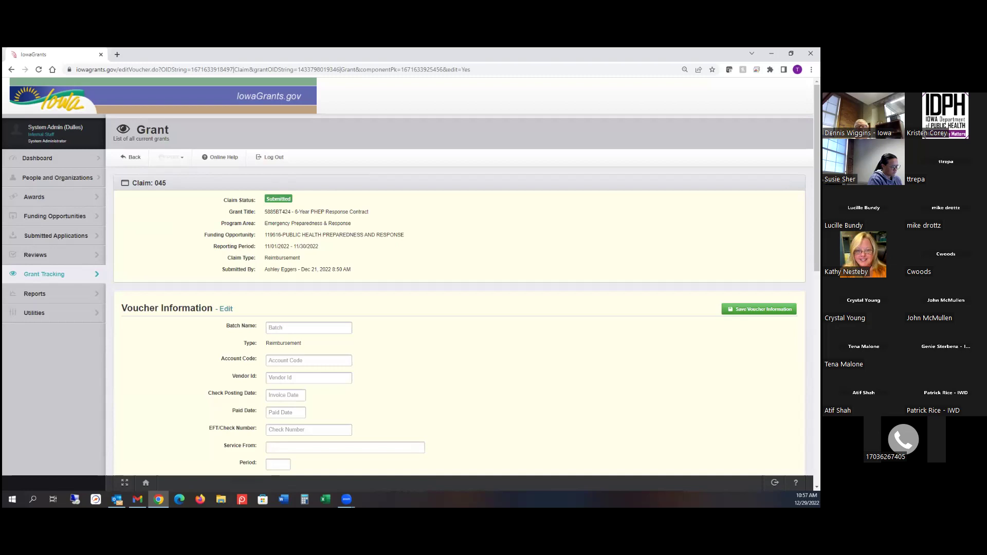
scroll(621, 277, "down", 7)
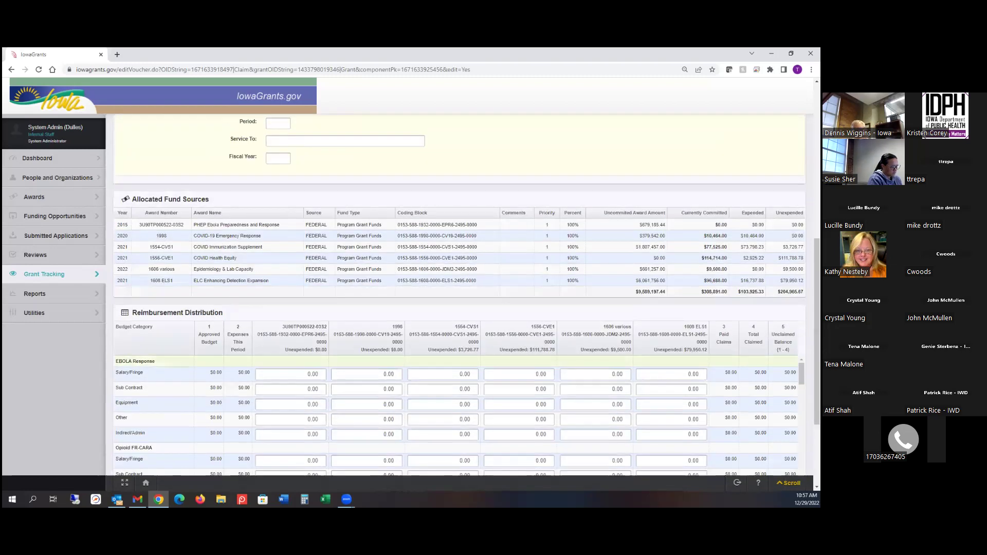
scroll(411, 171, "up", 10)
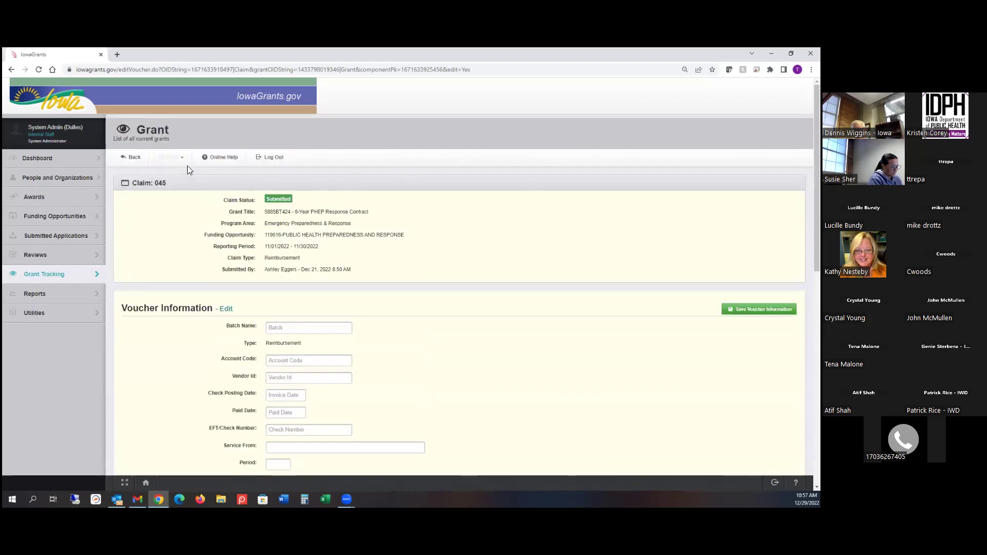
left_click(132, 157)
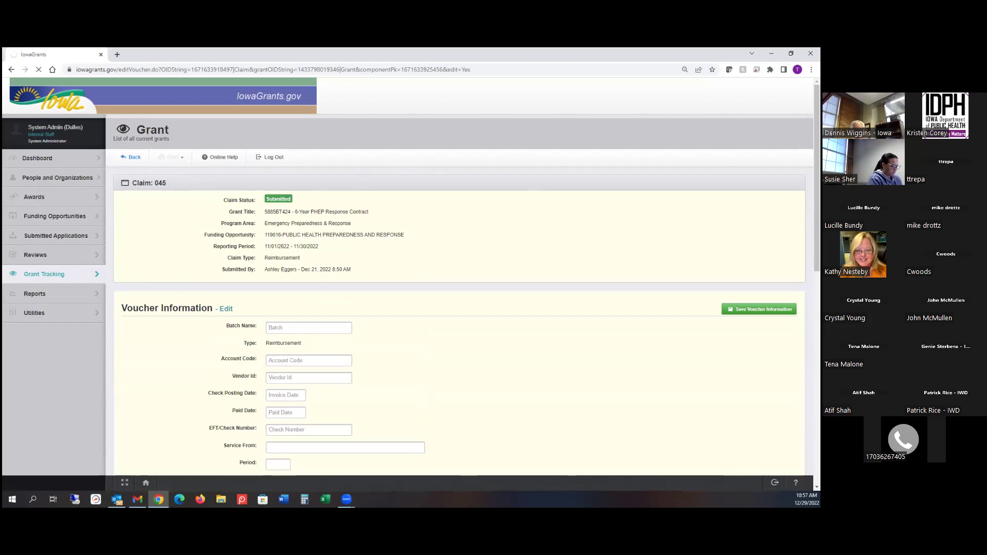
Step: Search the grants in Grant Tracking for grant number 20-jag-446289
scroll(459, 298, "down", 5)
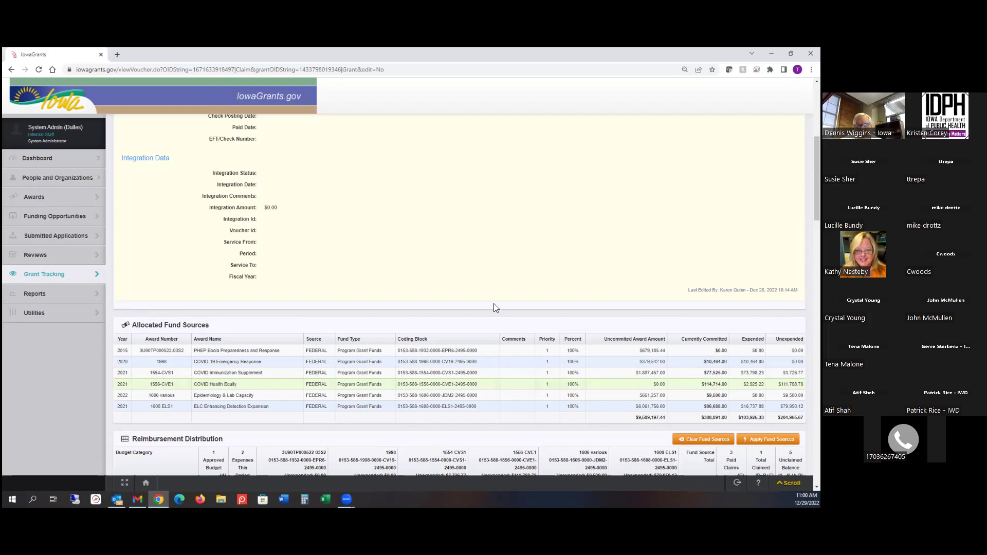
left_click(28, 281)
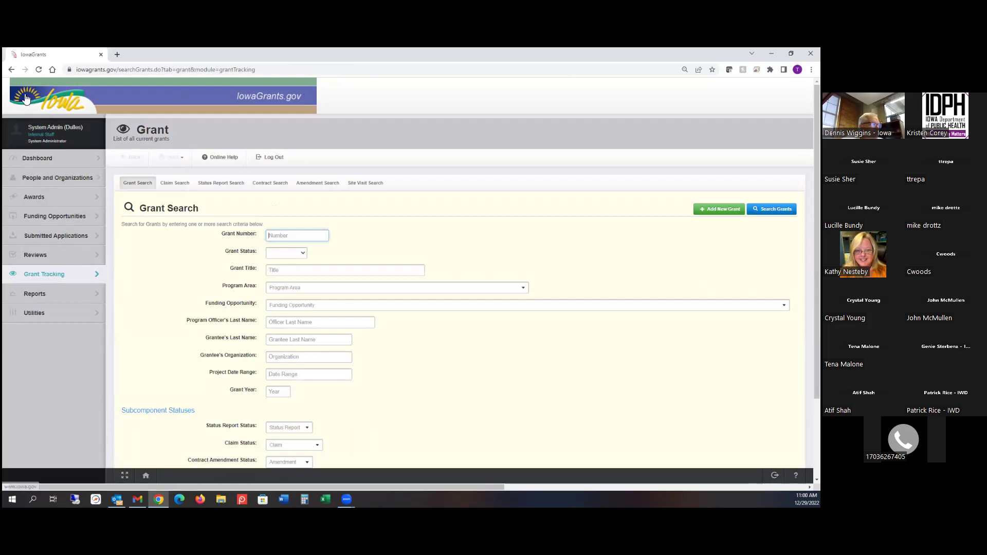
left_click(297, 235)
type("20-jag-446289")
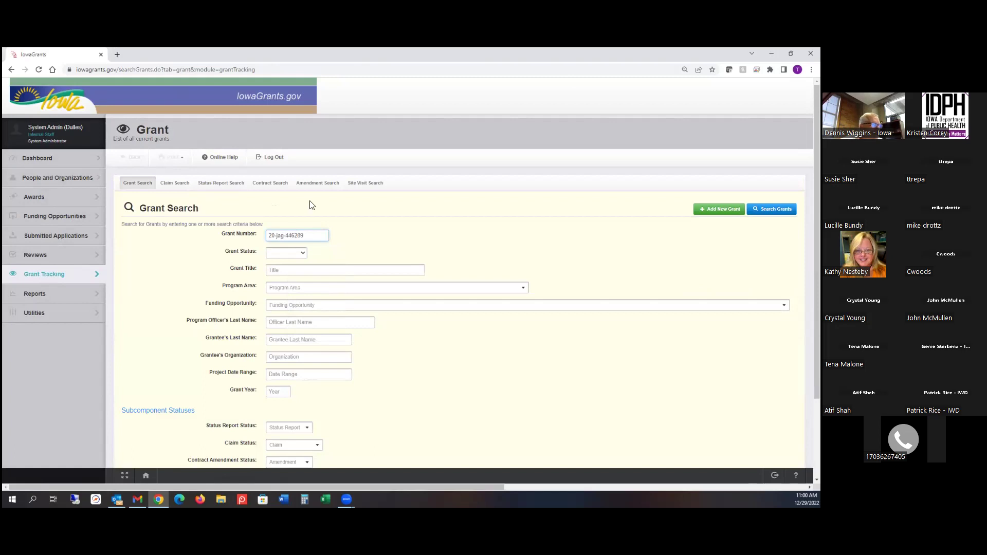
left_click_drag(315, 238, 267, 242)
left_click(433, 243)
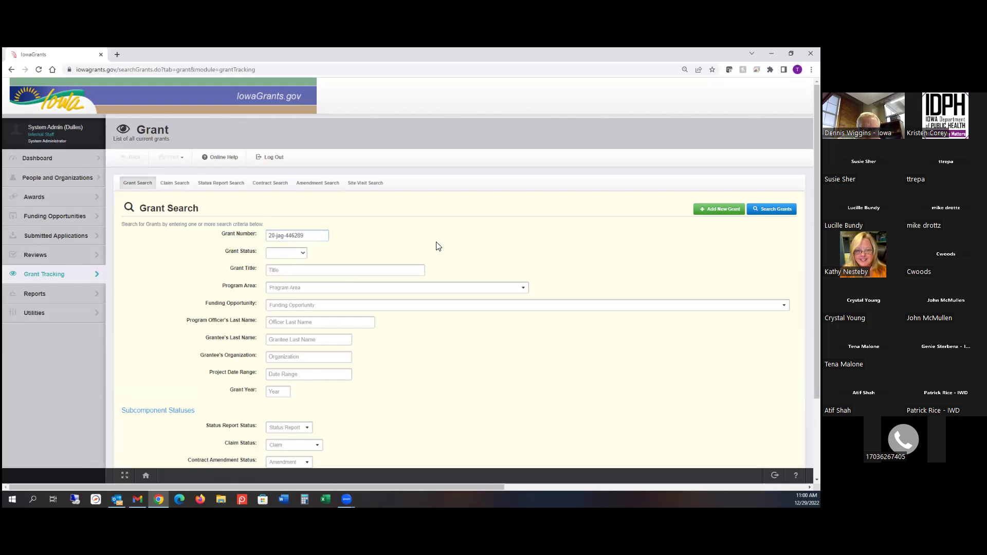
key("ctrl+plus")
key("ctrl+plus")
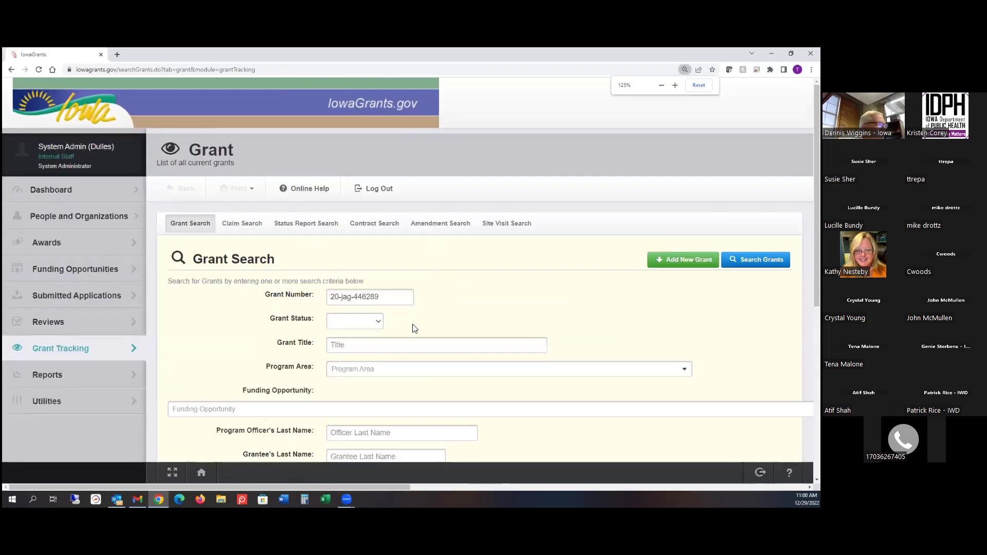
left_click(756, 259)
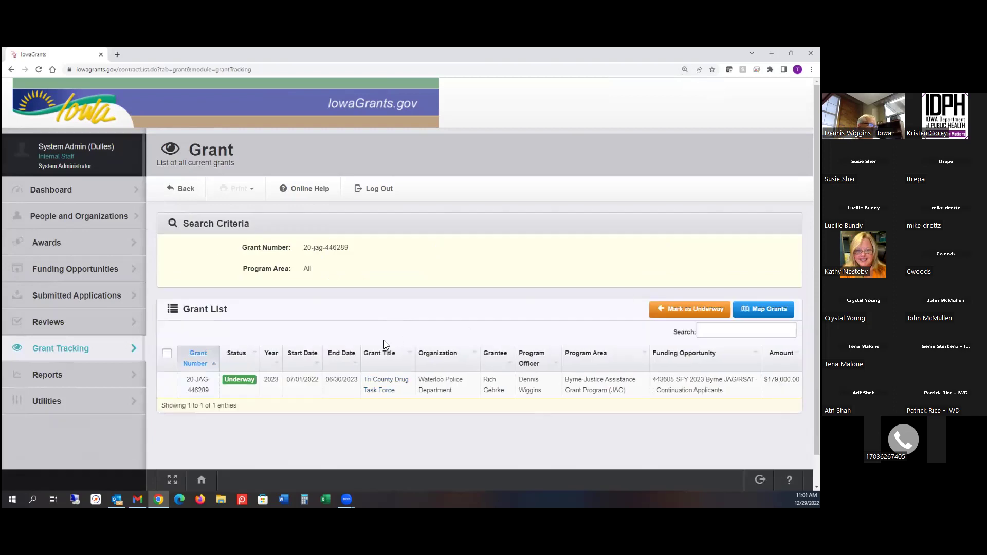
Step: Open the Tri-County Drug Task Force grant and show the fund sources in its Appropriations component
left_click(206, 389)
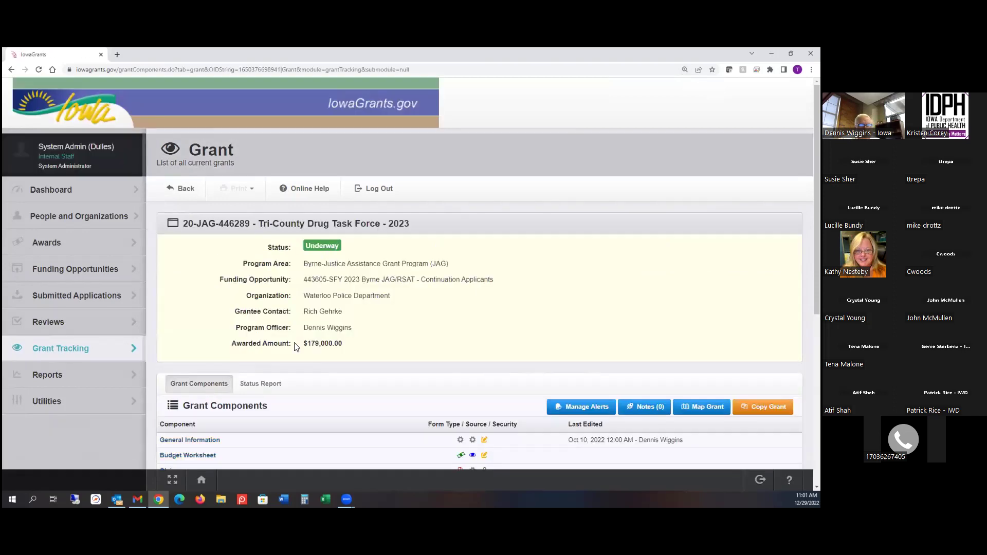
scroll(221, 329, "down", 3)
left_click(176, 421)
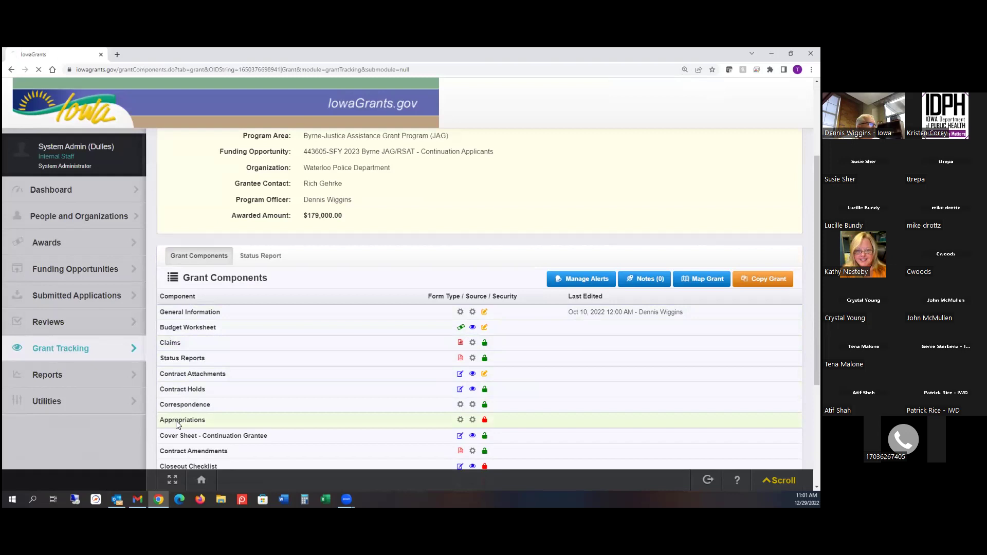
scroll(478, 329, "down", 3)
scroll(483, 327, "down", 1)
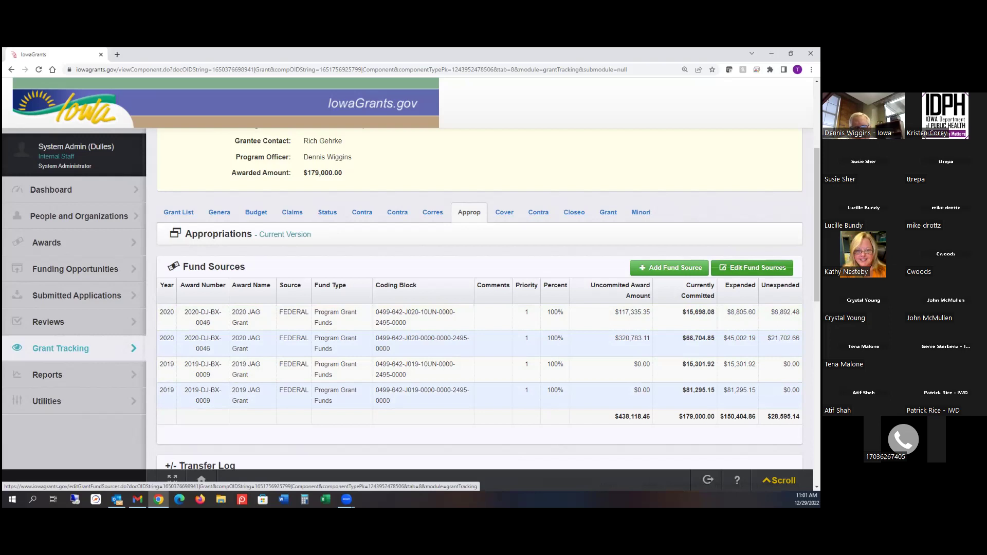
Step: Review the Transfer Log entries of the grant's appropriations, checking change dates and revised committed amounts
scroll(650, 308, "down", 10)
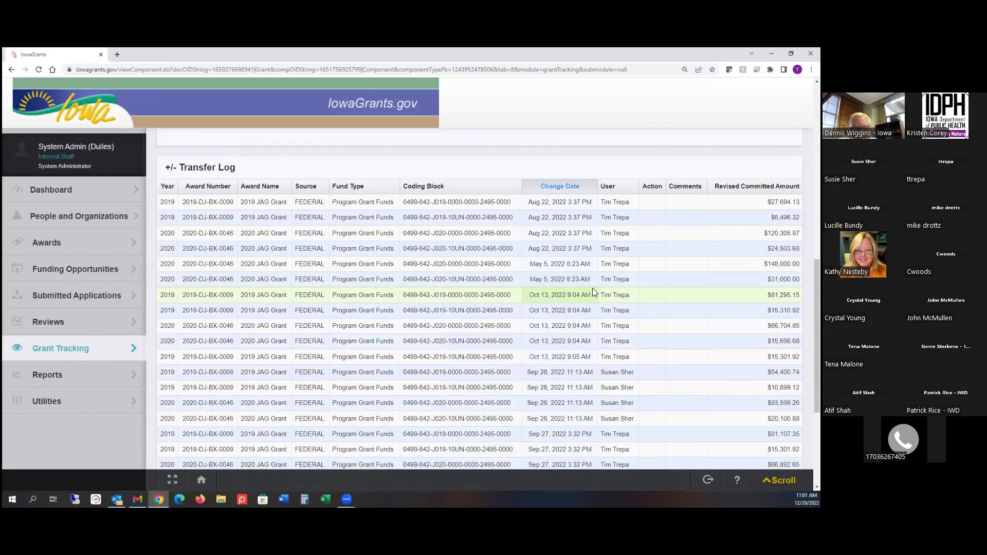
scroll(591, 288, "up", 4)
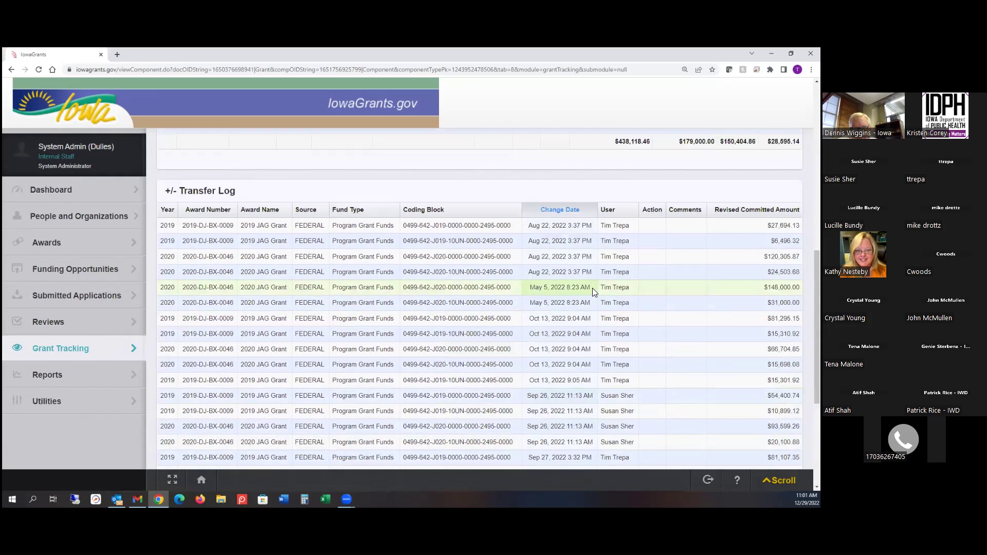
scroll(592, 287, "down", 4)
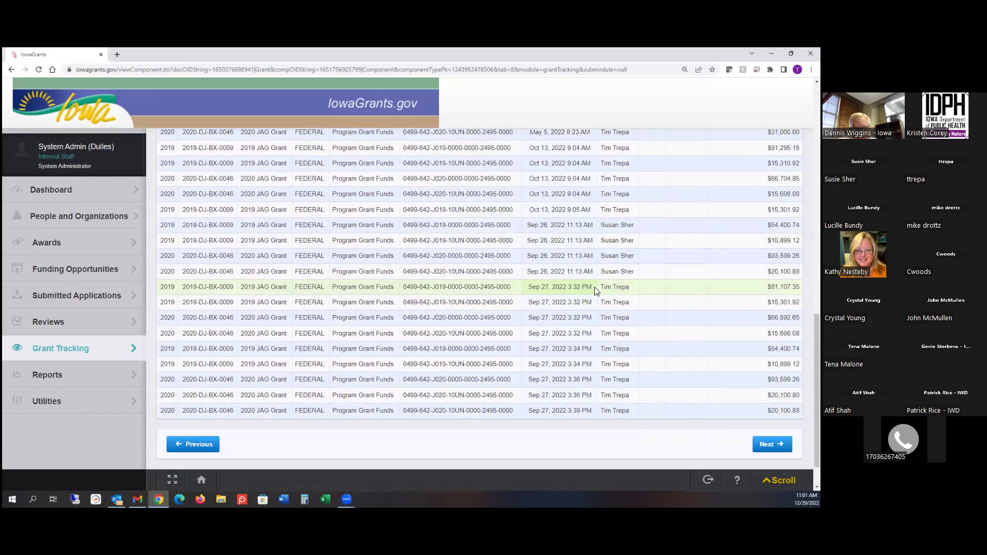
scroll(594, 287, "up", 7)
scroll(596, 283, "up", 5)
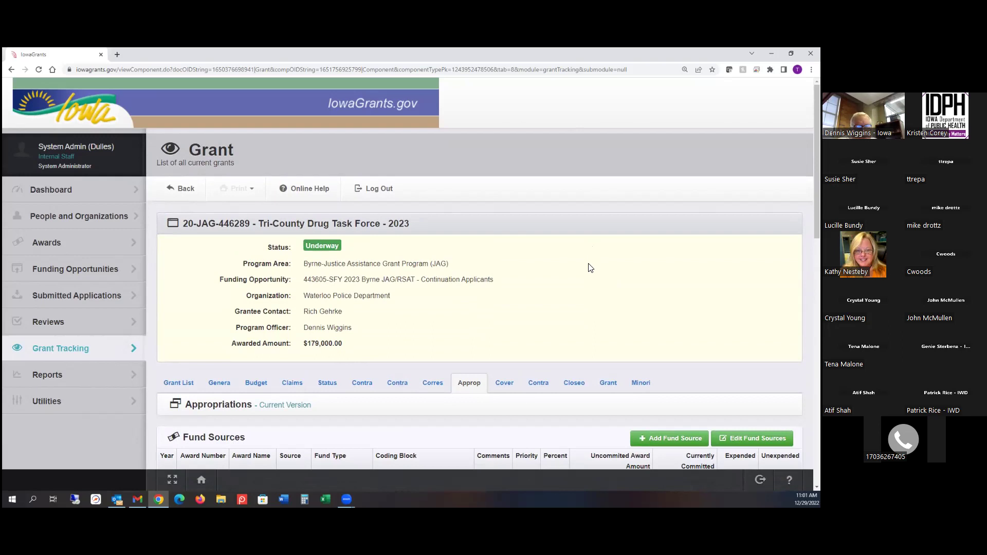
Step: Examine the percent values of the grant's four fund sources and compare them with the Transfer Log below
scroll(589, 267, "down", 4)
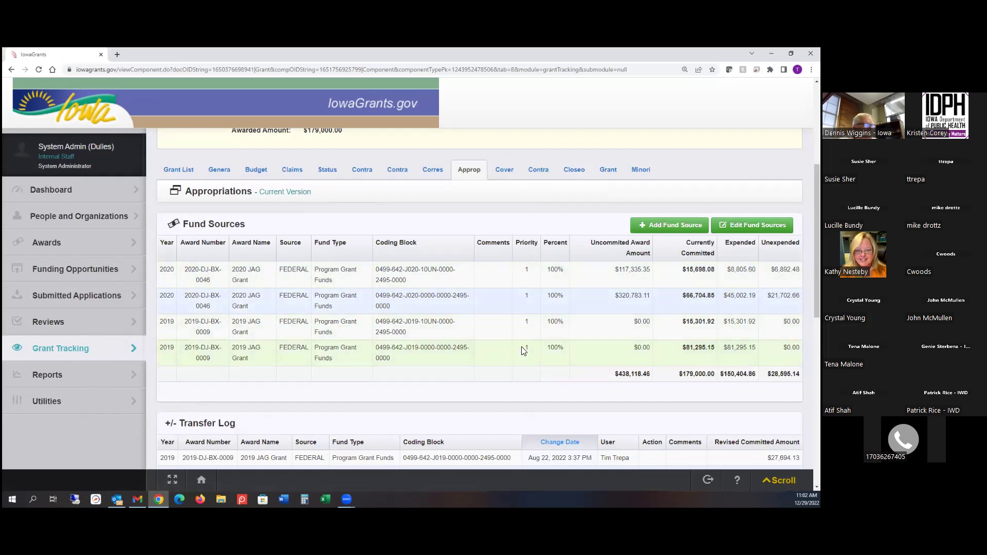
left_click_drag(546, 270, 564, 346)
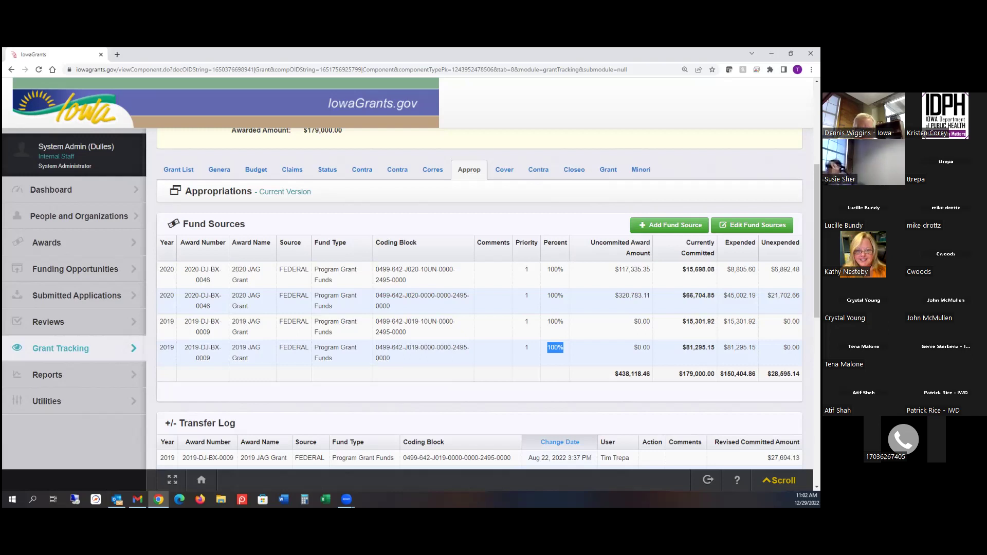
double_click(226, 224)
scroll(318, 292, "down", 3)
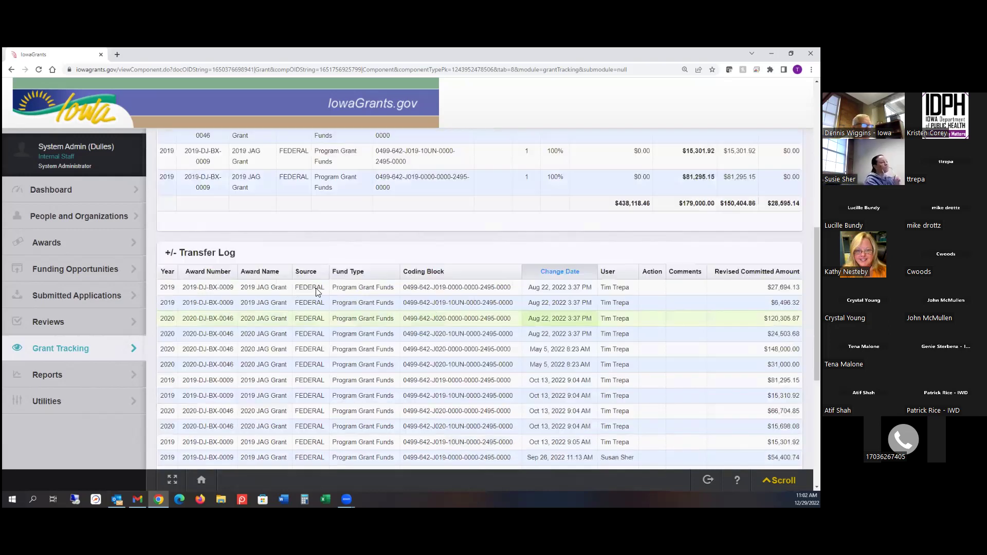
Step: Open the grant's fund sources for editing and set the percent of all four sources to 25
scroll(564, 295, "up", 3)
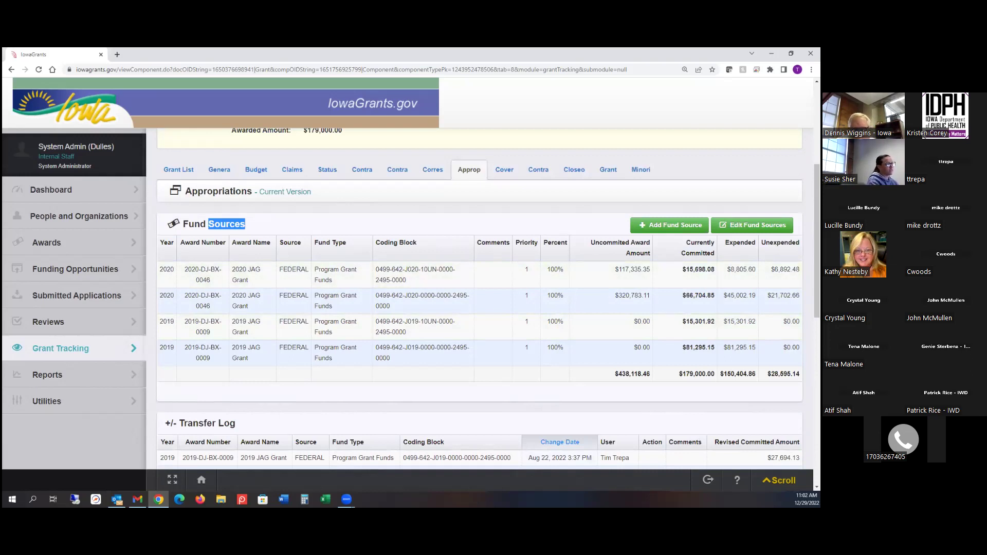
left_click(752, 225)
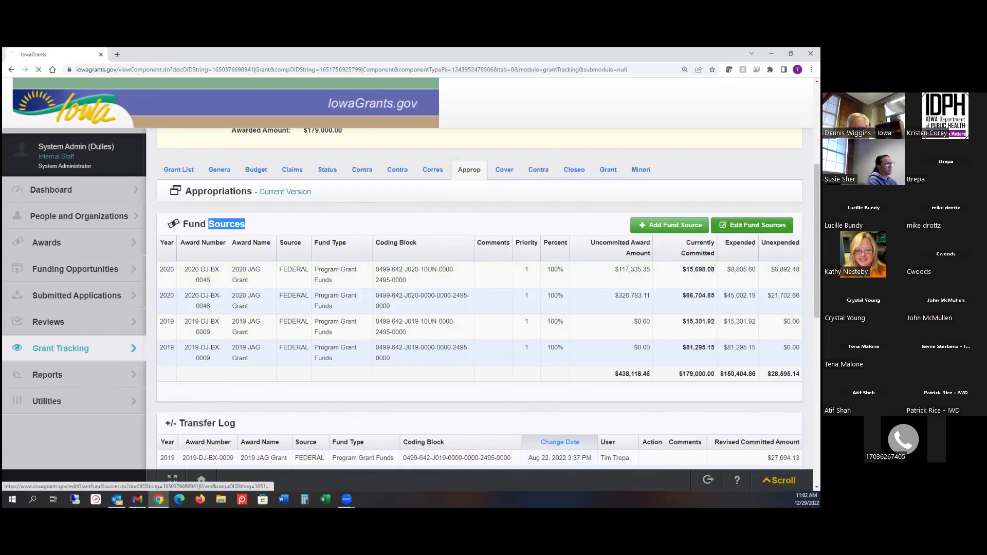
scroll(515, 265, "down", 3)
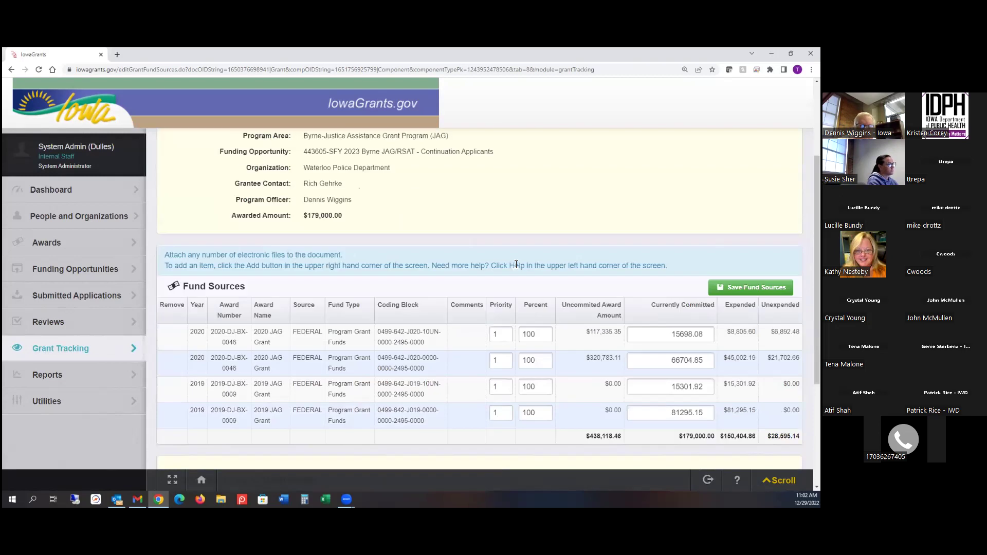
left_click(523, 334)
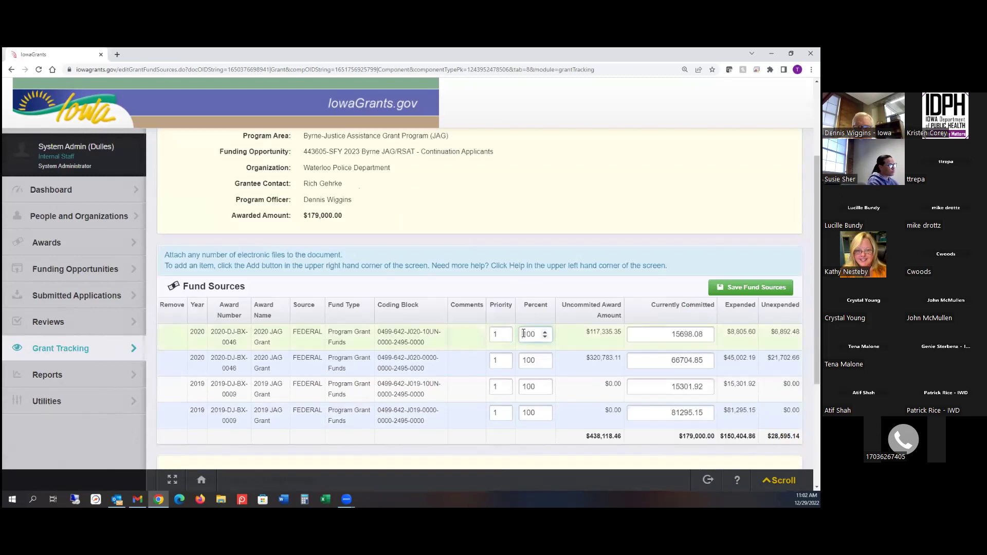
double_click(539, 334)
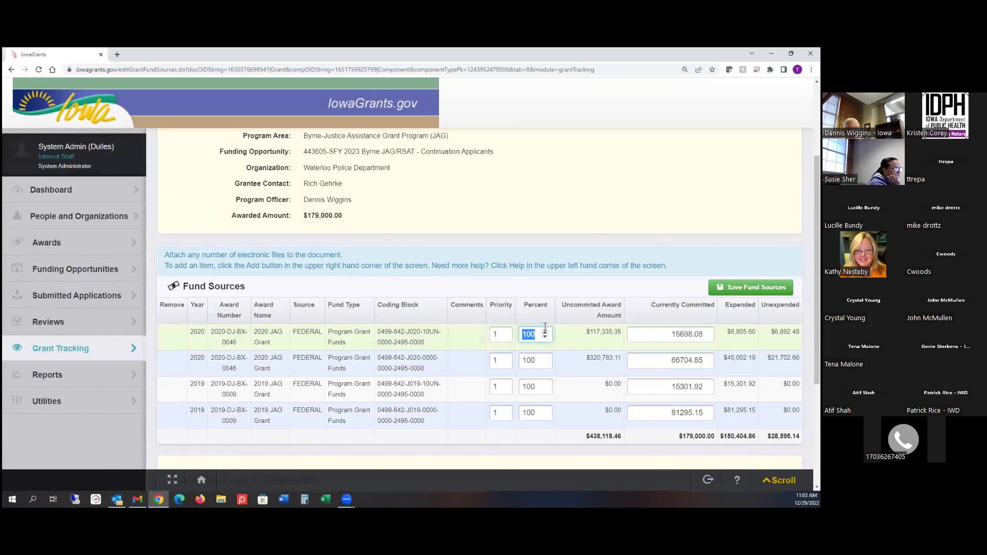
type("25")
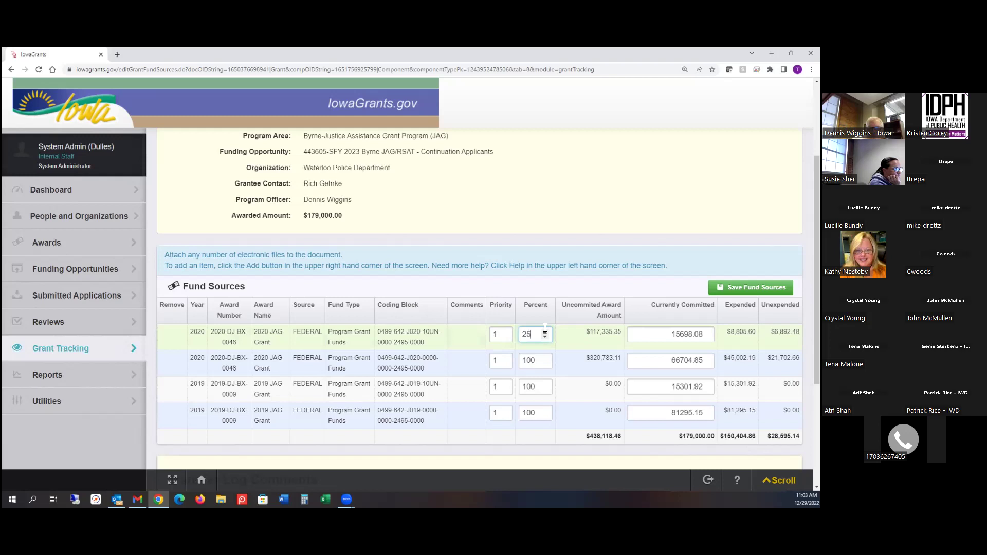
double_click(541, 359)
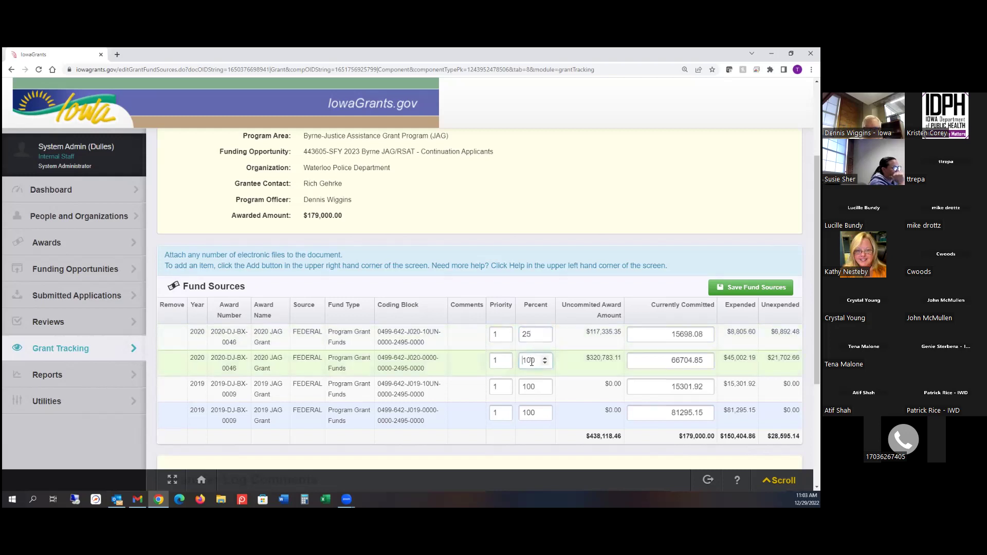
type("25")
double_click(541, 386)
type("25")
double_click(534, 413)
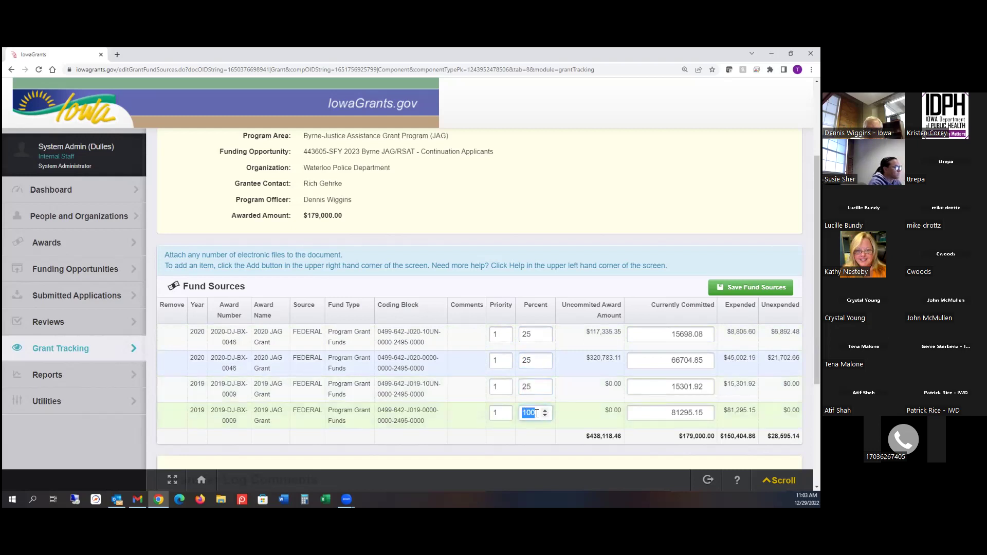
type("25")
left_click(545, 461)
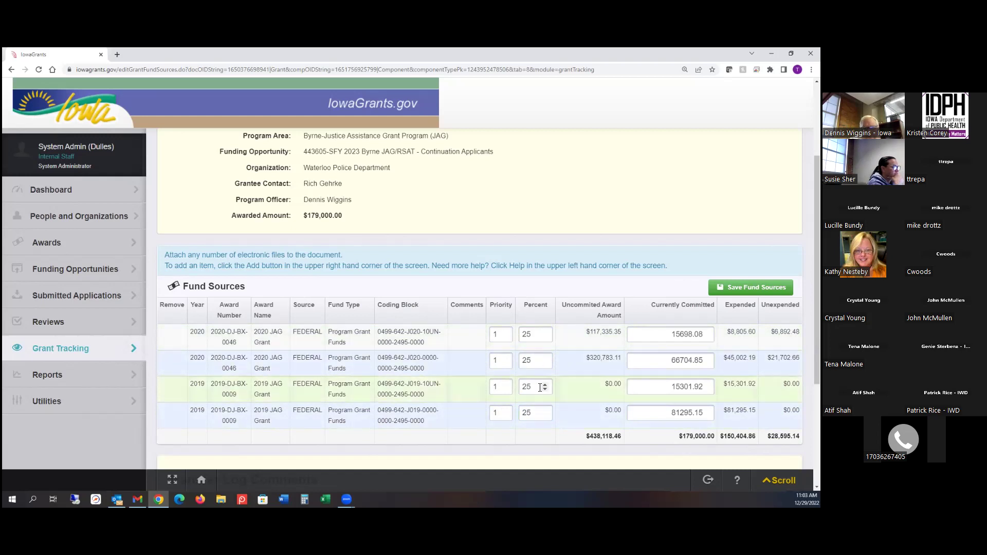
Step: Set the 2019 J019-0000 fund source to 100 percent and the 2019 J019-10UN source to priority 2 with 100 percent
left_click(497, 337)
key("Tab")
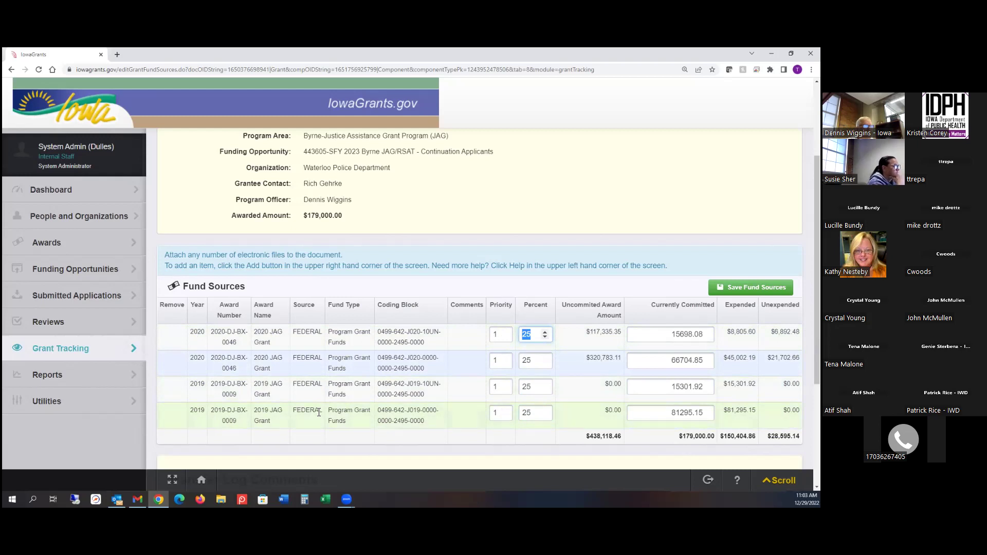
double_click(526, 415)
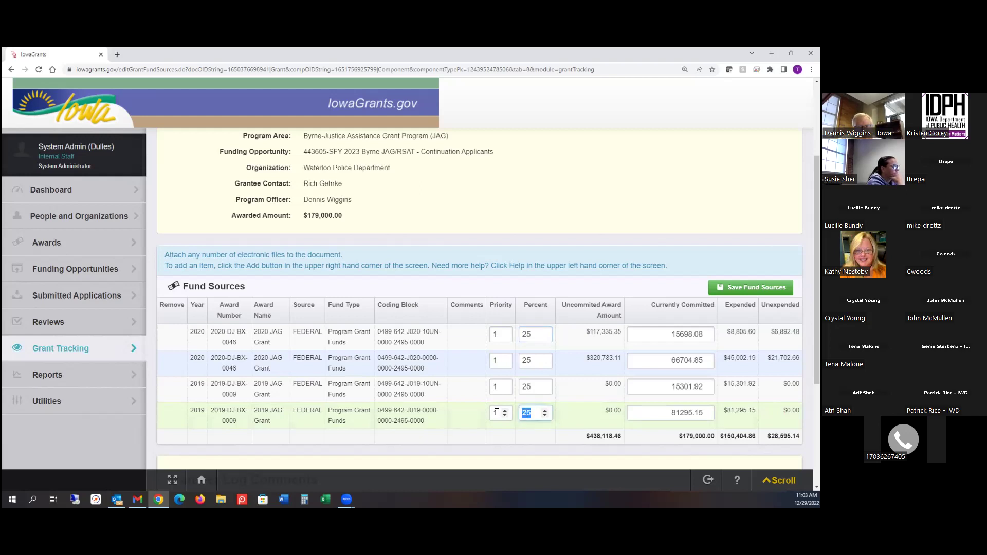
type("100")
double_click(491, 387)
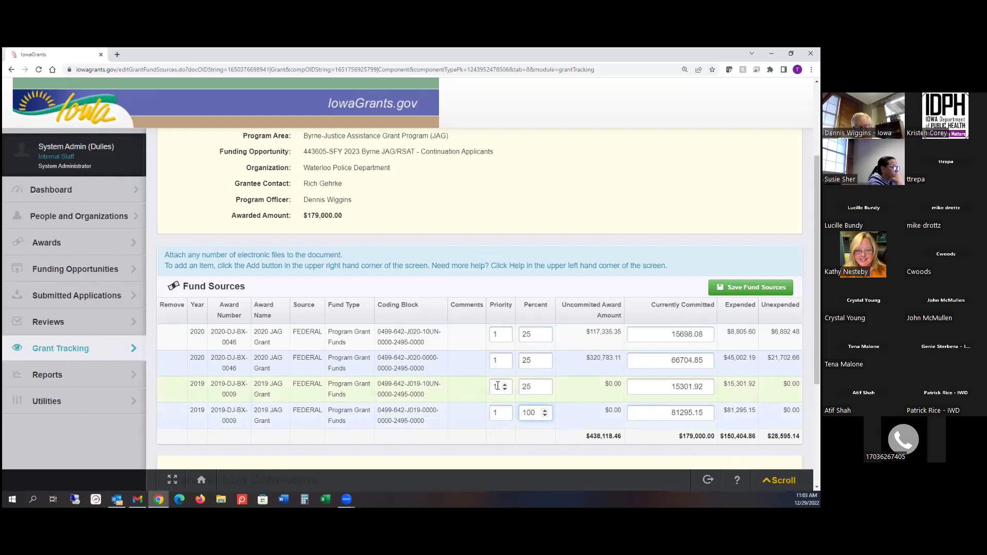
type("2")
key("Tab")
type("100")
Step: Set the 2020 J020-0000 fund source to priority 3 and the 2020 J020-10UN source to priority 4, both at 100 percent
double_click(499, 360)
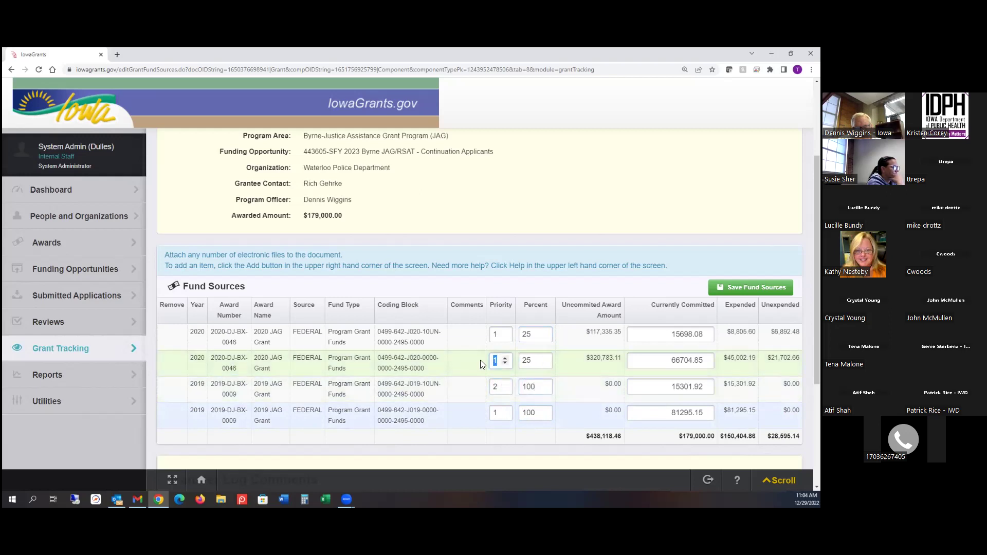
type("3")
key("Tab")
type("100")
double_click(492, 334)
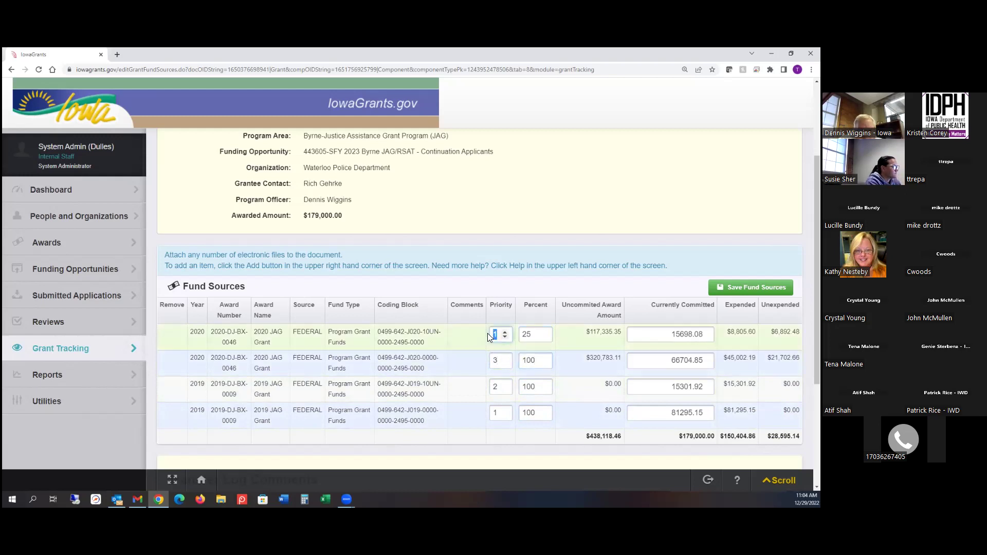
type("4")
key("Tab")
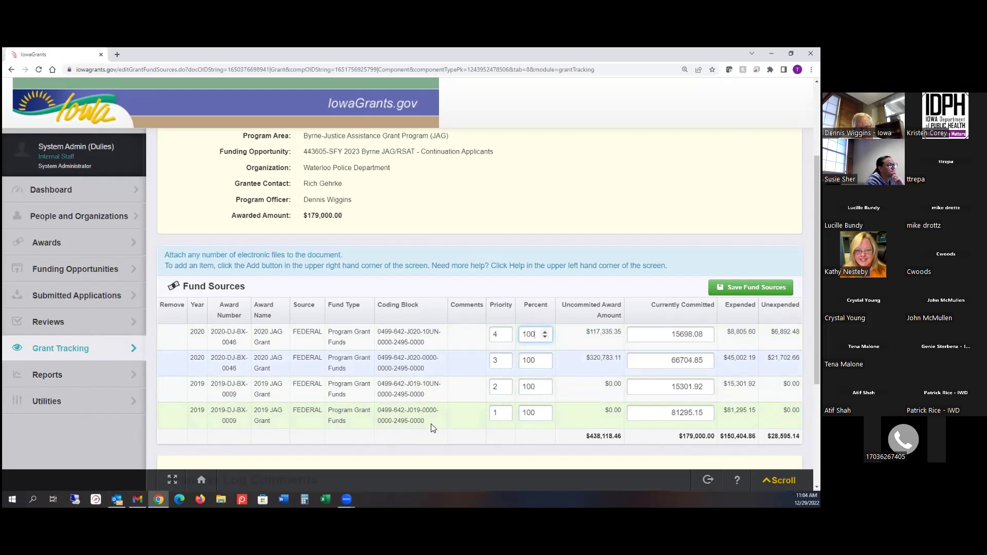
Step: Examine the currently committed amounts of the two 2019 JAG fund sources against their priority order and coding blocks
left_click(658, 413)
key("ctrl+a")
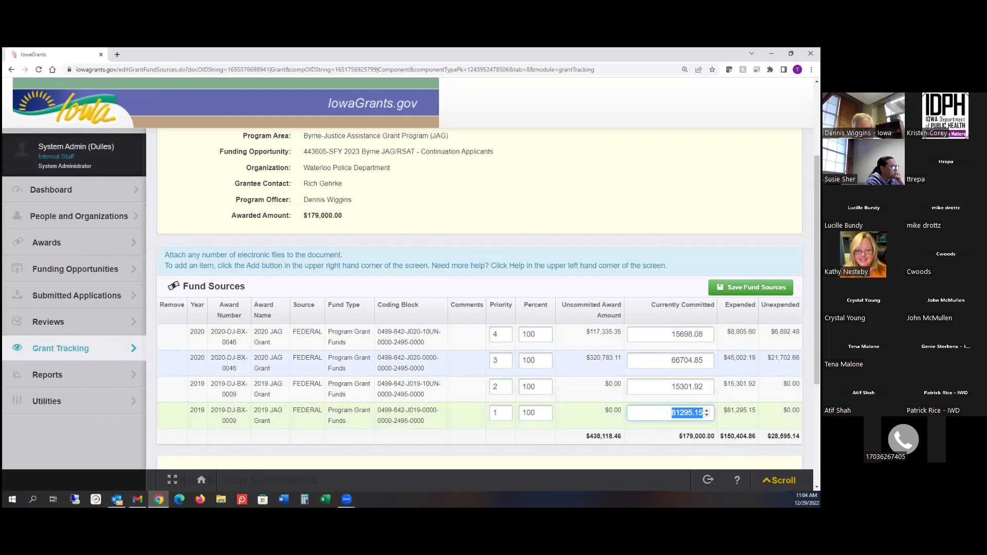
left_click(664, 389)
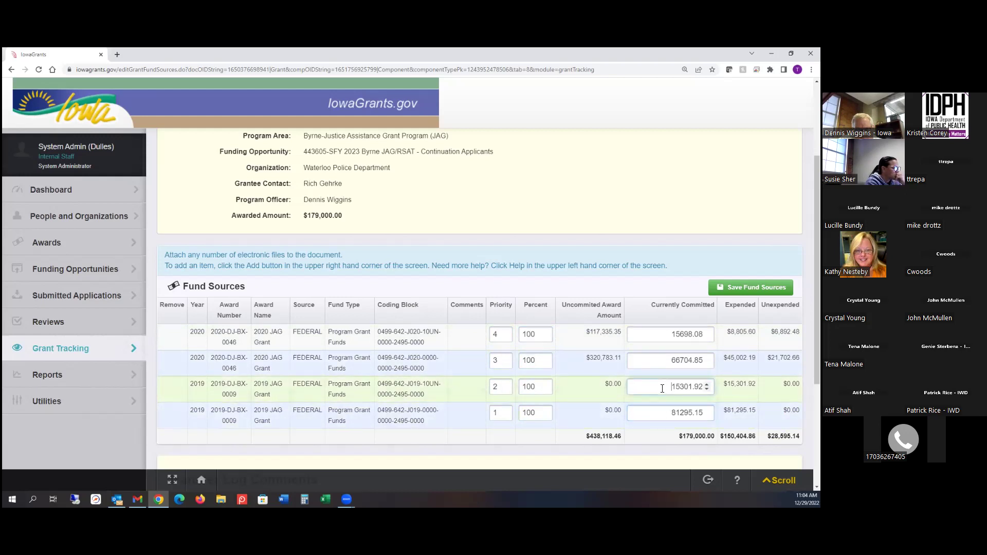
left_click(657, 415)
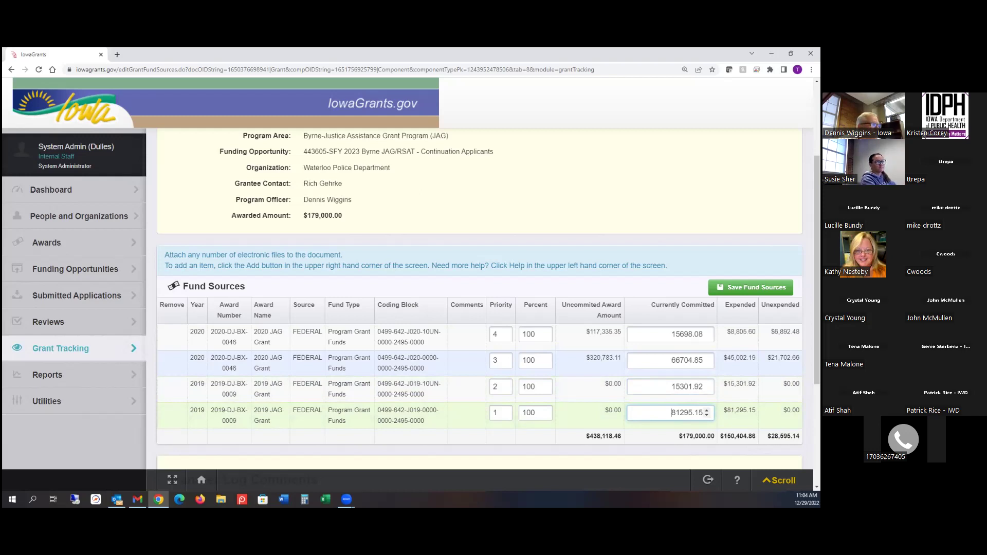
left_click_drag(671, 413, 703, 412)
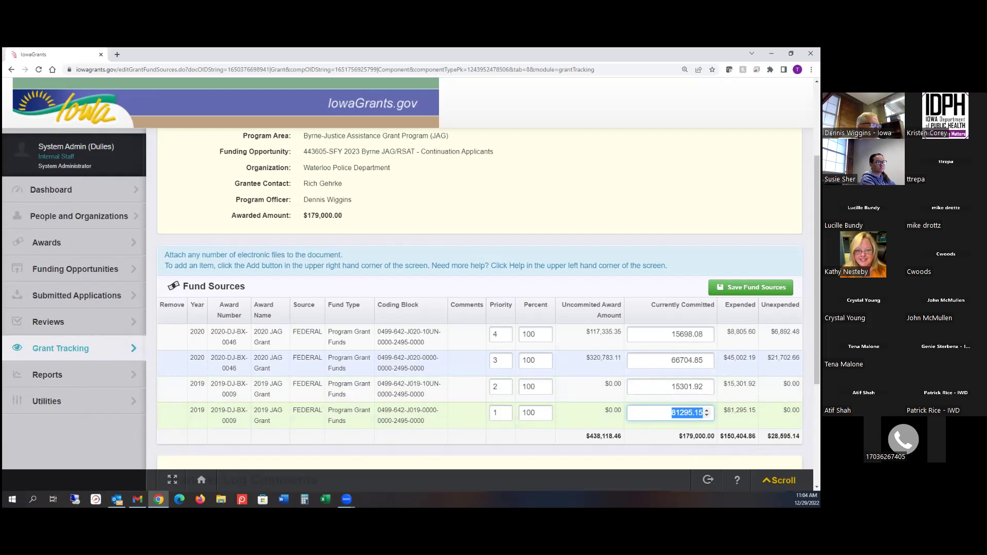
left_click(661, 416)
key("ctrl+a")
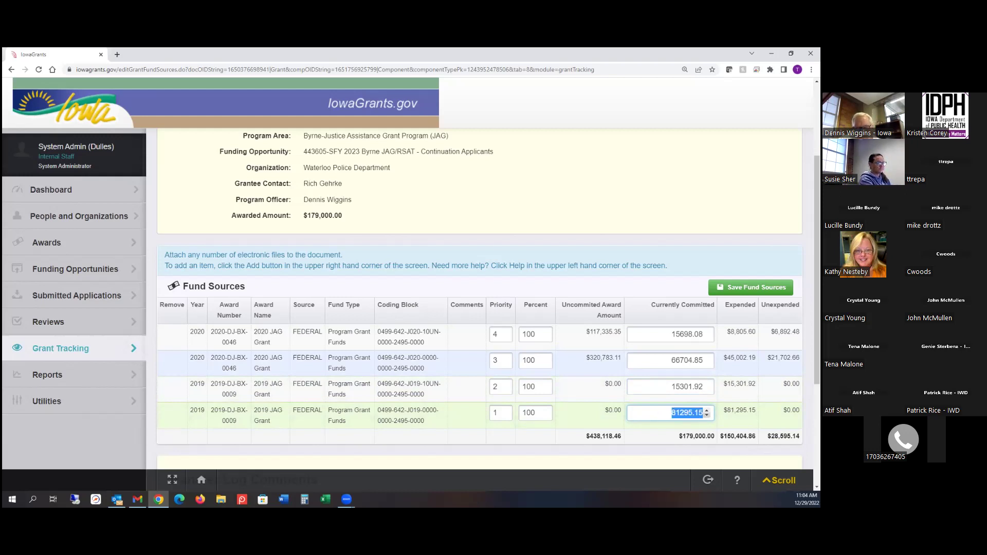
double_click(687, 387)
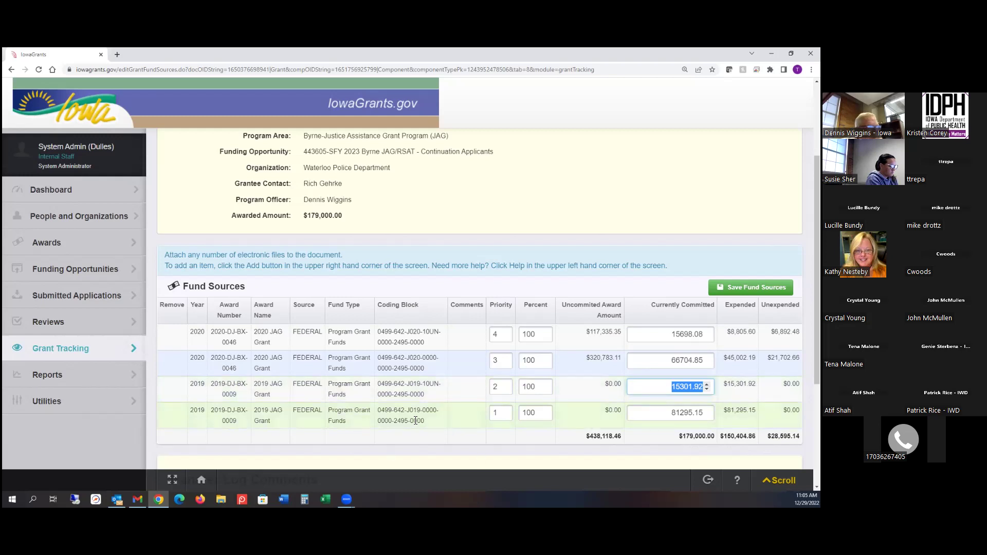
left_click_drag(420, 421, 181, 409)
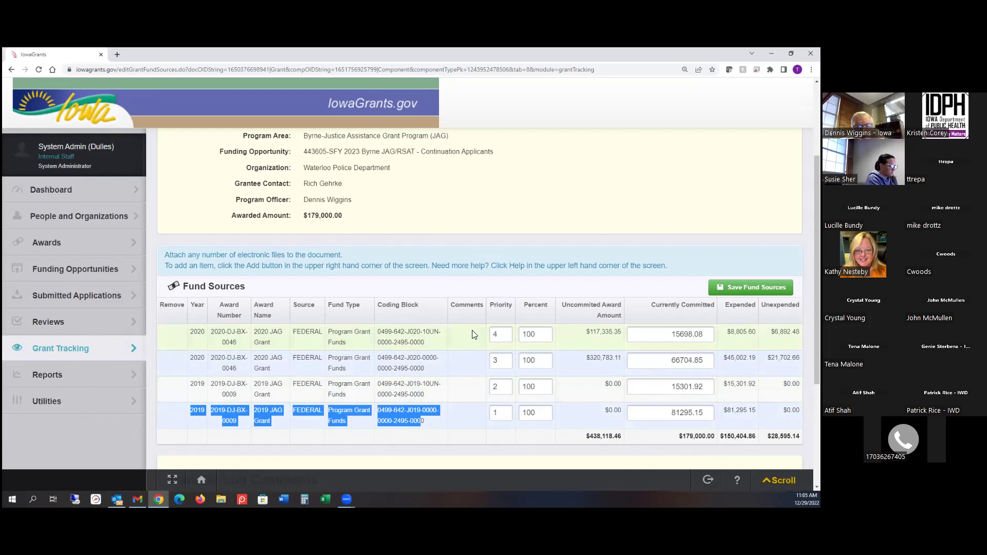
Step: Leave the fund source editing without saving and reopen the Appropriations component from the grant's component list
scroll(272, 198, "up", 3)
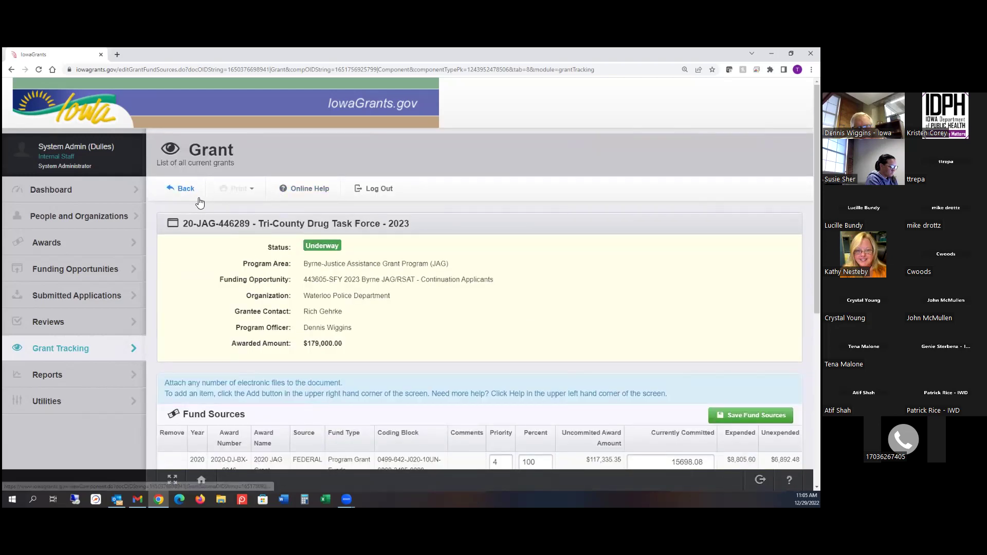
left_click(185, 190)
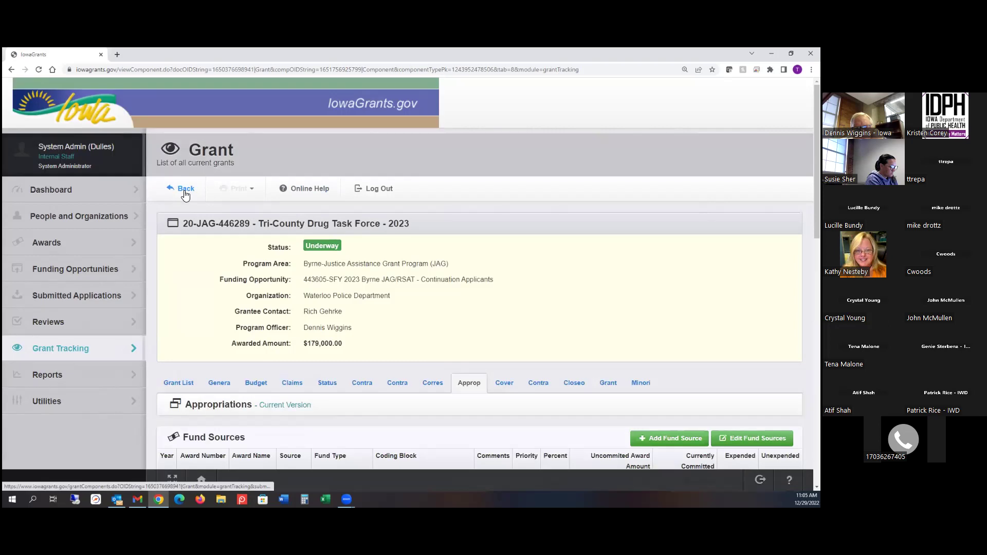
left_click(181, 386)
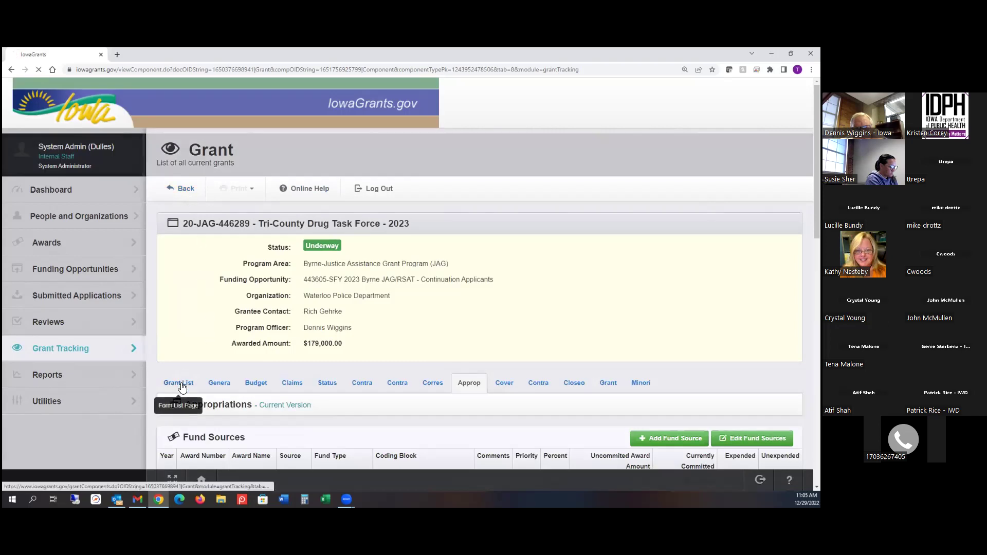
scroll(216, 229, "down", 3)
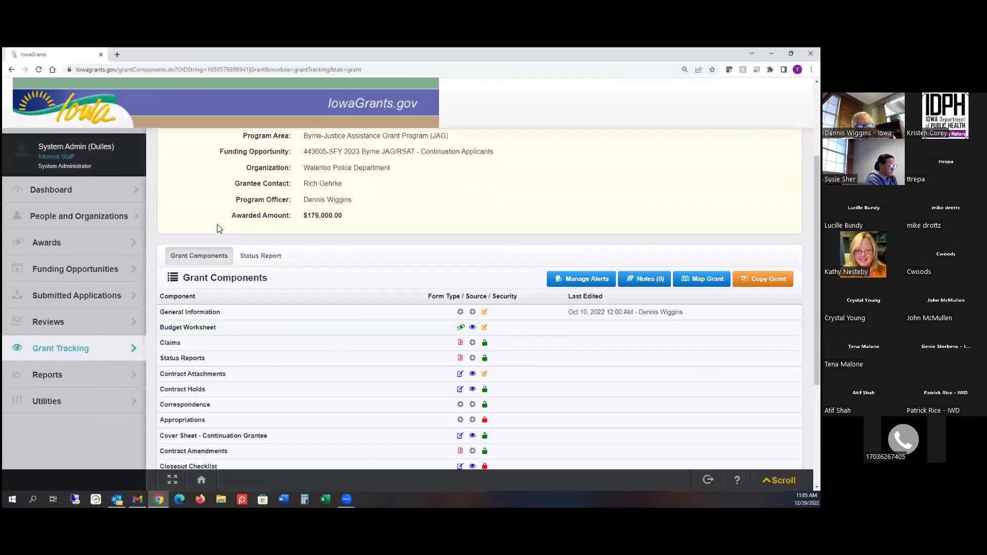
scroll(224, 330, "down", 2)
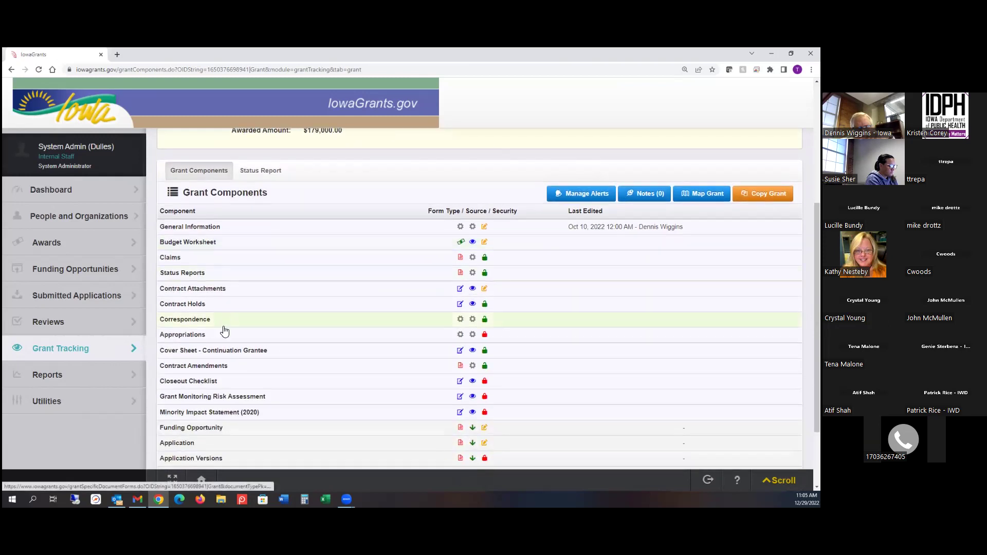
left_click(200, 340)
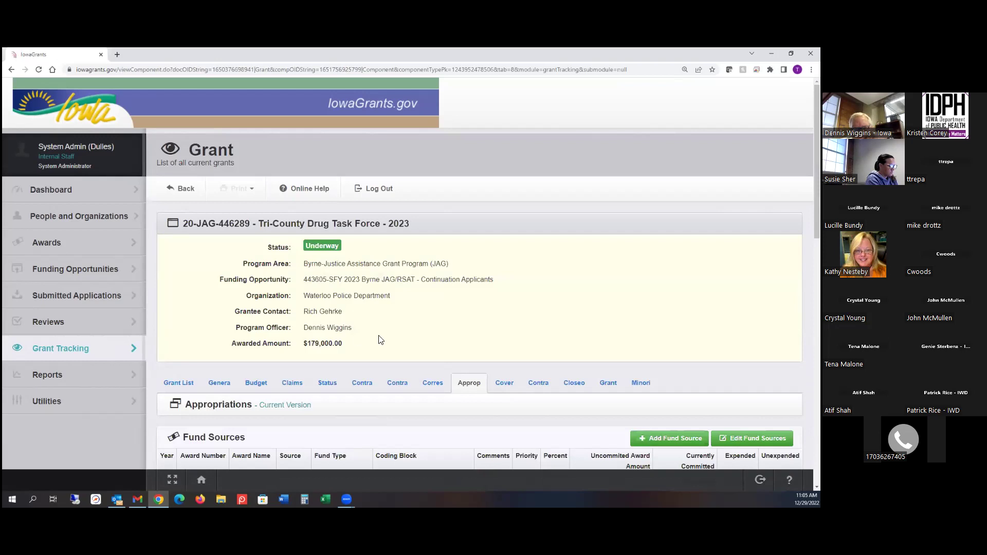
scroll(386, 337, "down", 1)
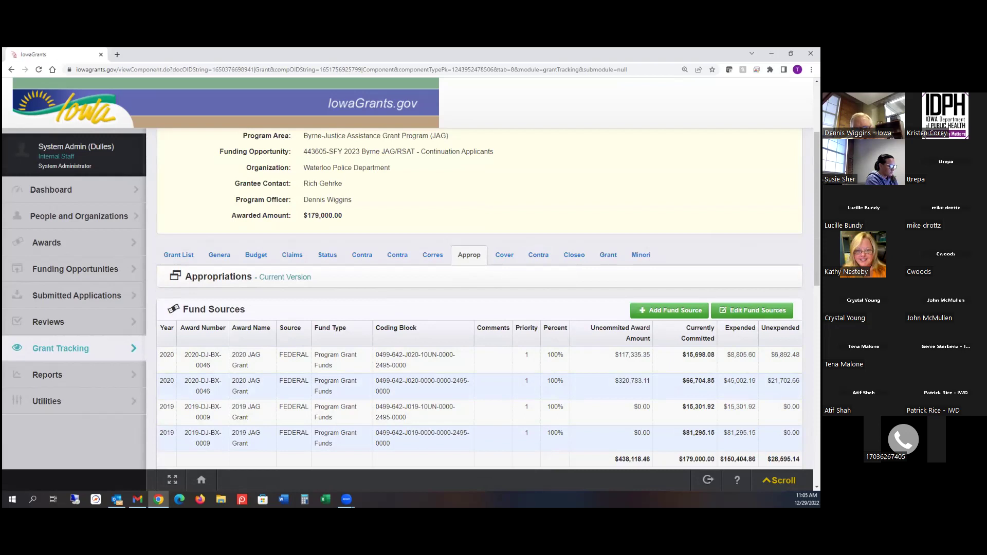
Step: Reopen the fund sources for editing, check the committed amount of the 2020 J020-10UN source, and return to Appropriations without saving
left_click(663, 310)
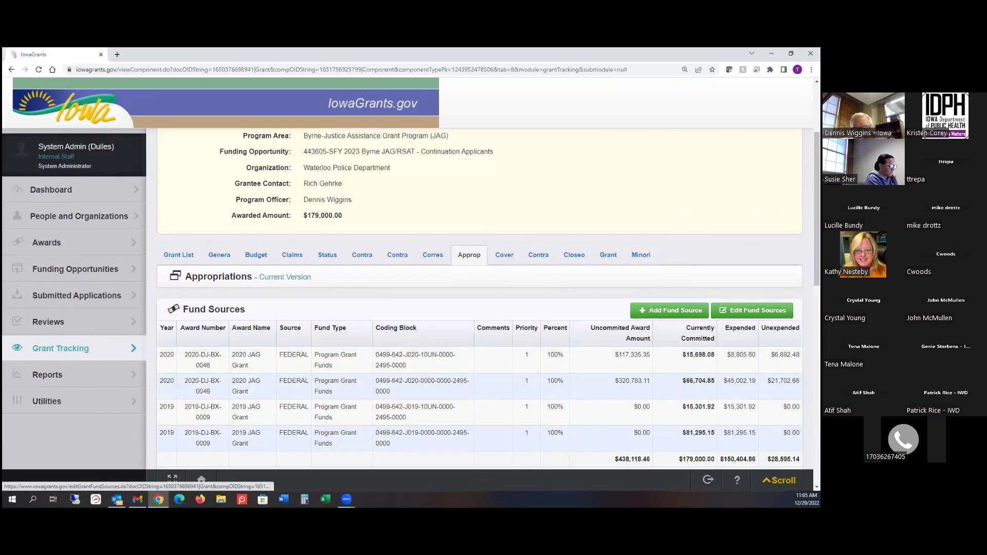
left_click(752, 310)
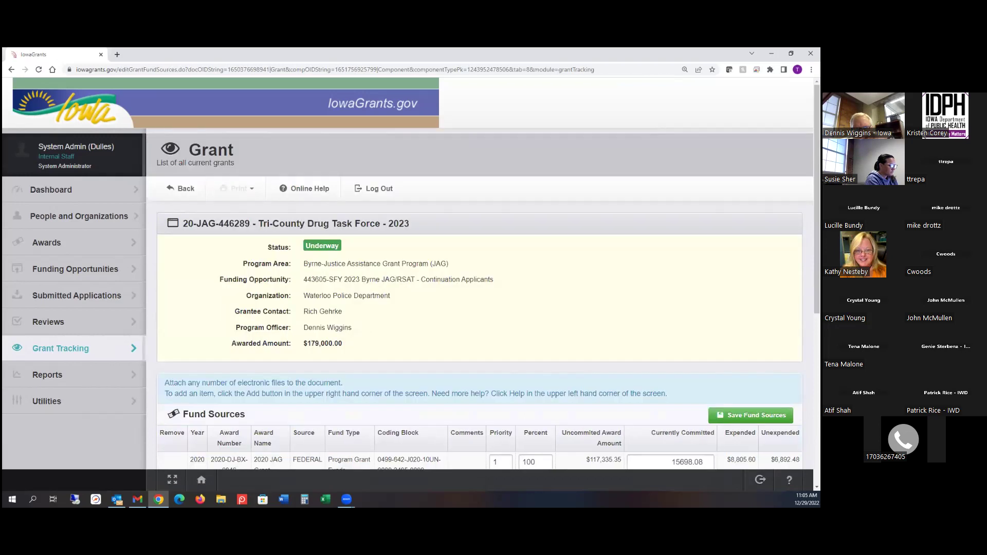
scroll(603, 269, "down", 5)
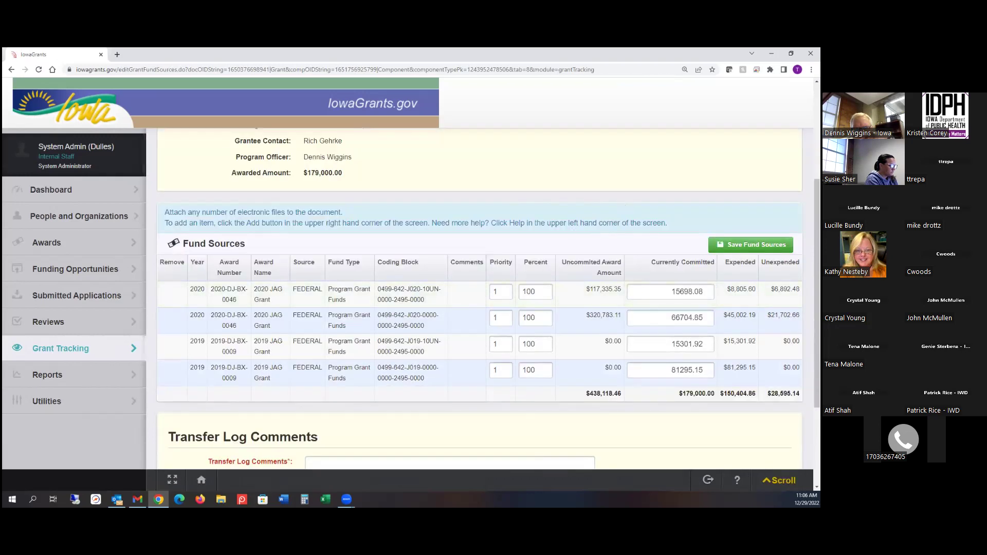
double_click(688, 291)
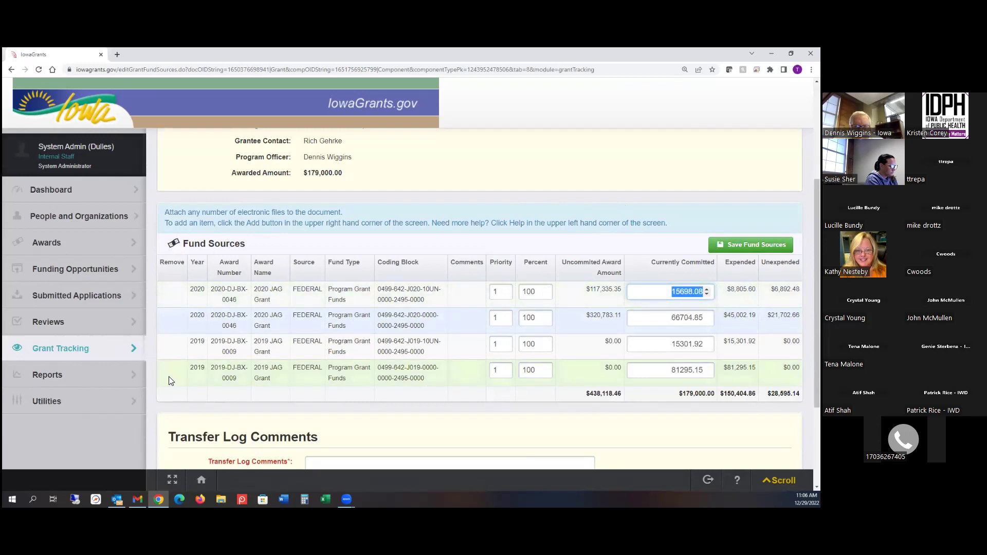
scroll(440, 219, "up", 4)
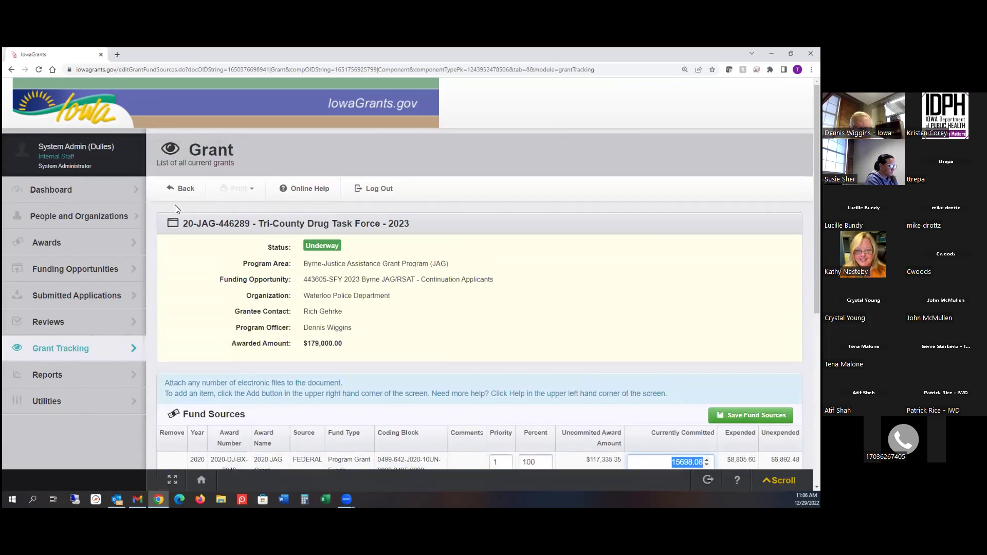
left_click(181, 191)
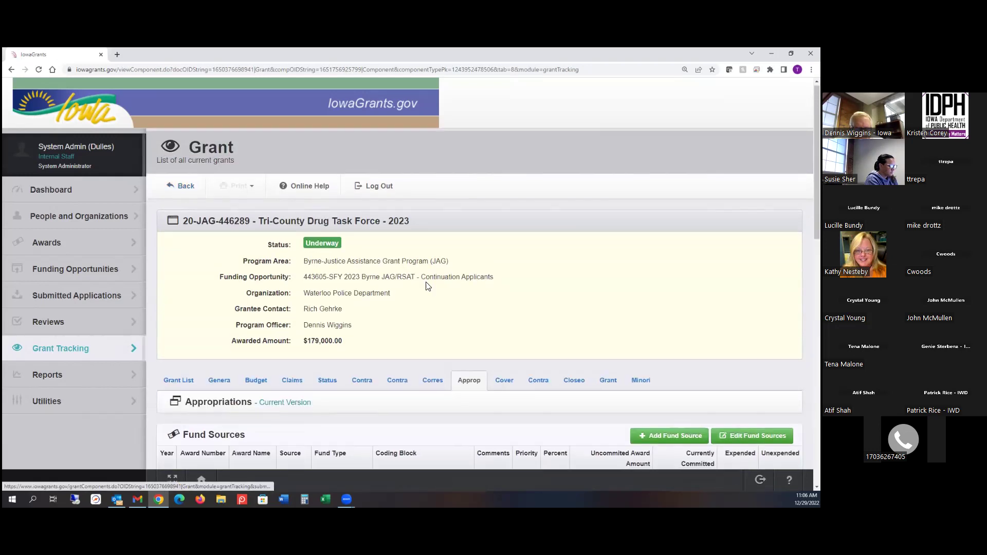
scroll(426, 281, "down", 3)
left_click(667, 269)
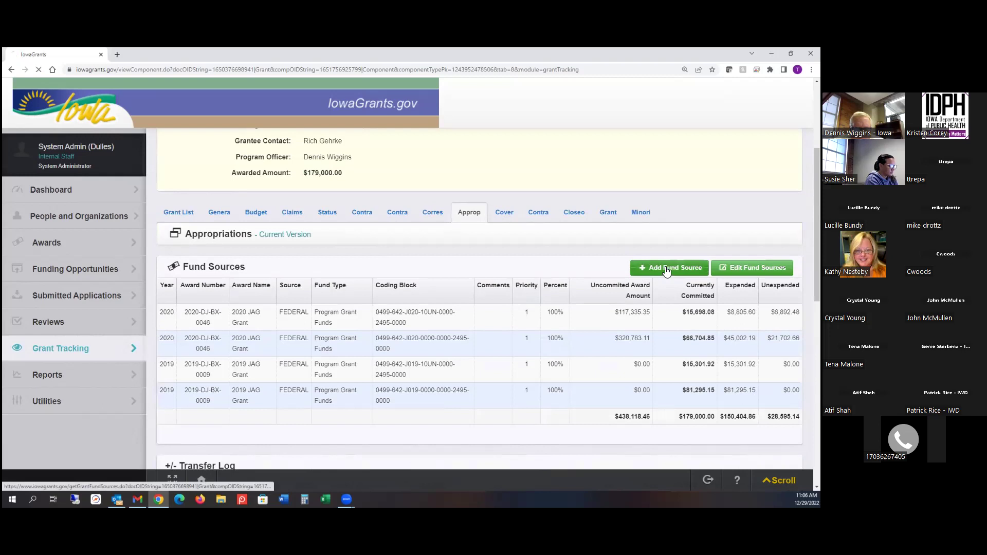
scroll(390, 229, "down", 3)
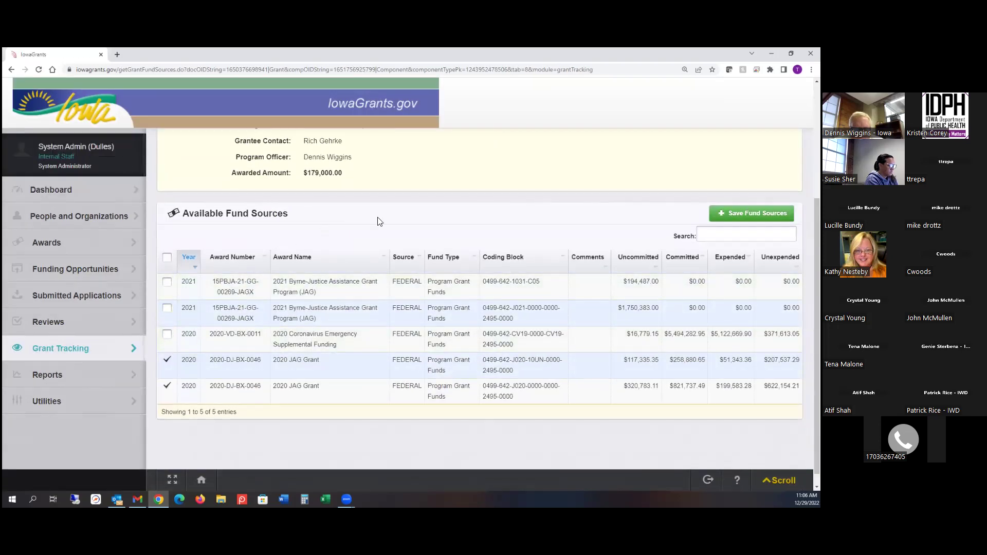
scroll(595, 216, "up", 1)
scroll(594, 216, "up", 2)
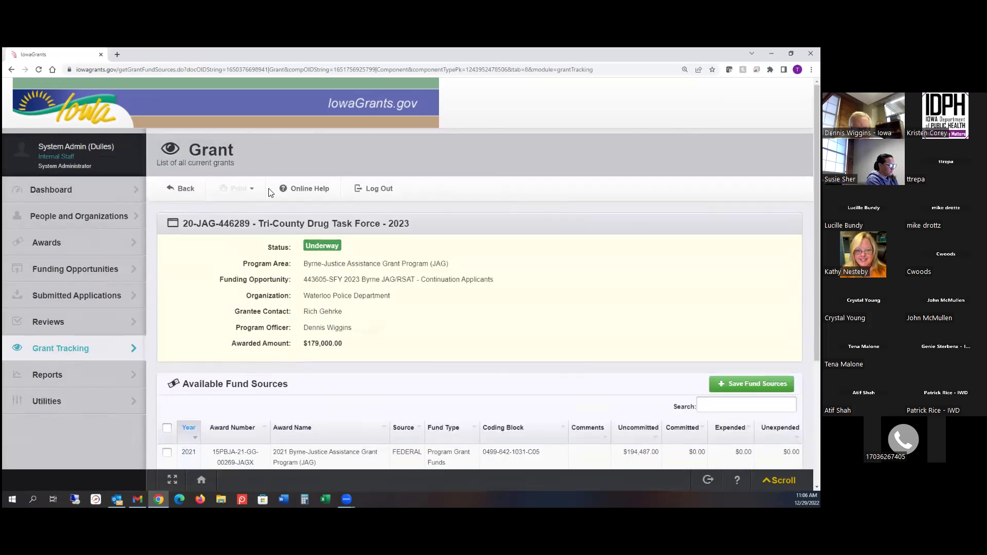
left_click(187, 190)
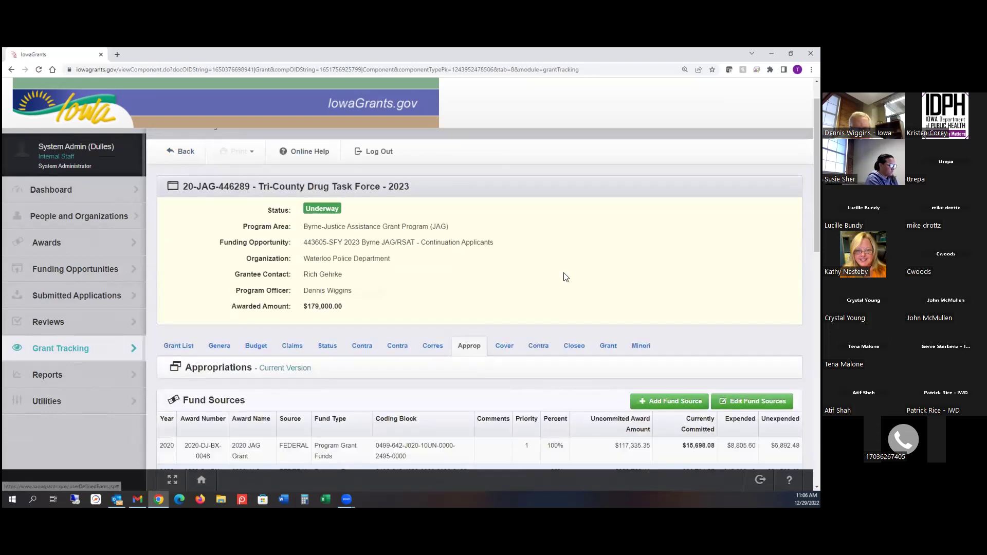
Step: Try to set the 2020 J020-10UN fund source's percent to 0 in the fund source editor and leave it without saving
scroll(514, 231, "down", 3)
left_click(752, 225)
scroll(648, 296, "down", 3)
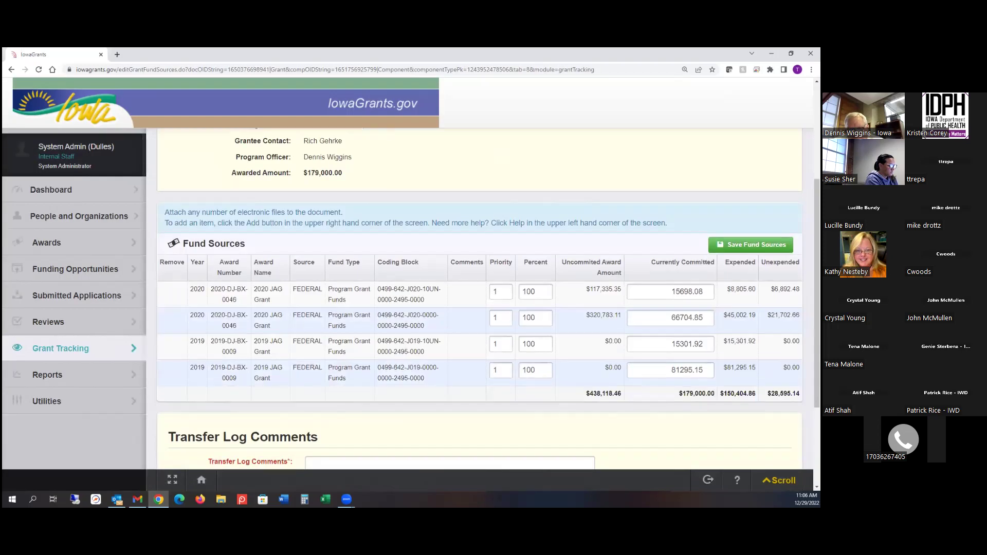
left_click(647, 296)
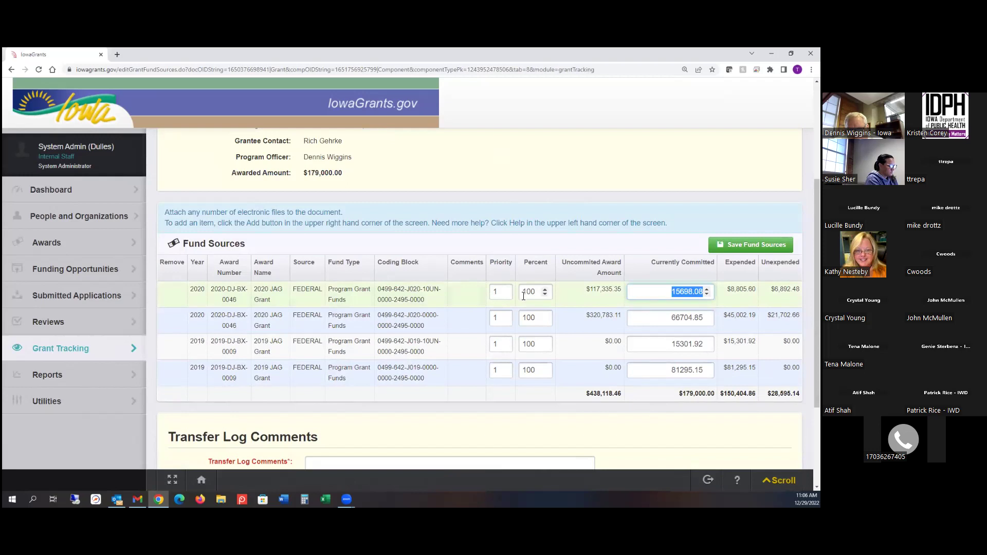
key("shift+Tab")
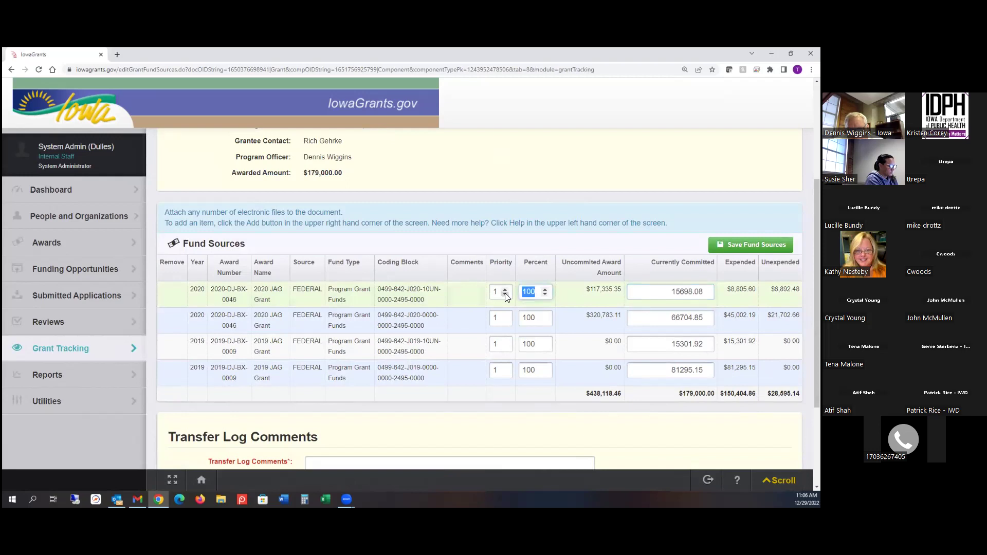
type("0")
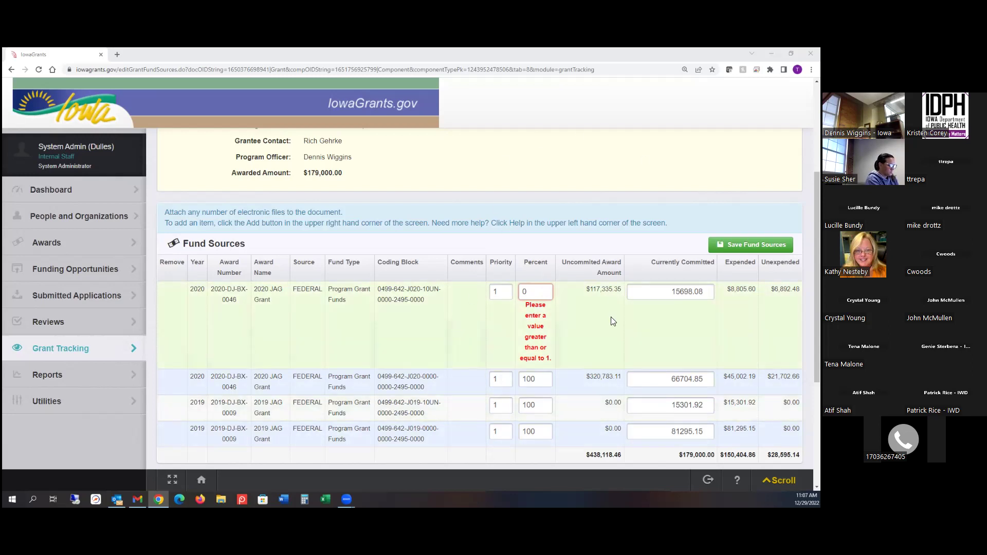
scroll(610, 319, "down", 2)
scroll(472, 250, "up", 3)
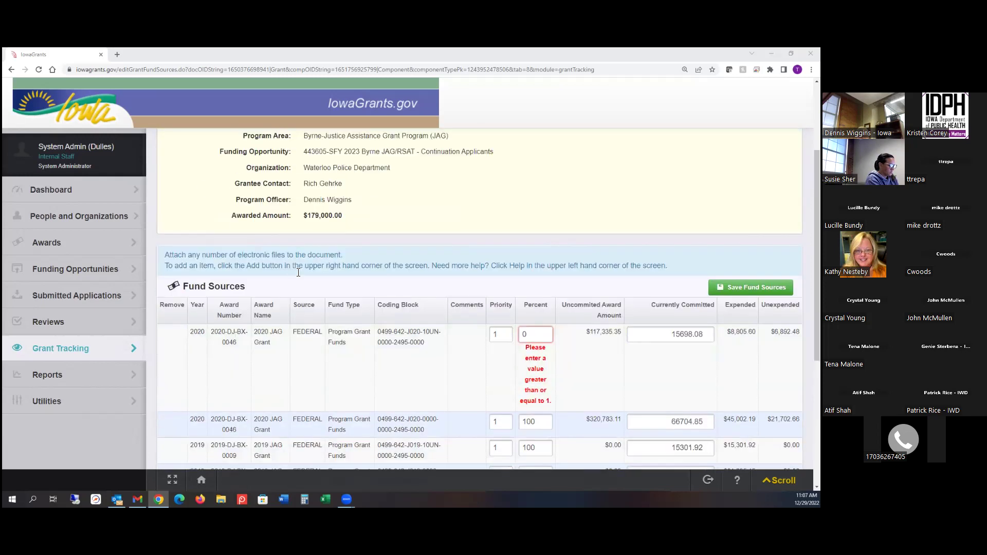
scroll(298, 272, "up", 3)
left_click(184, 190)
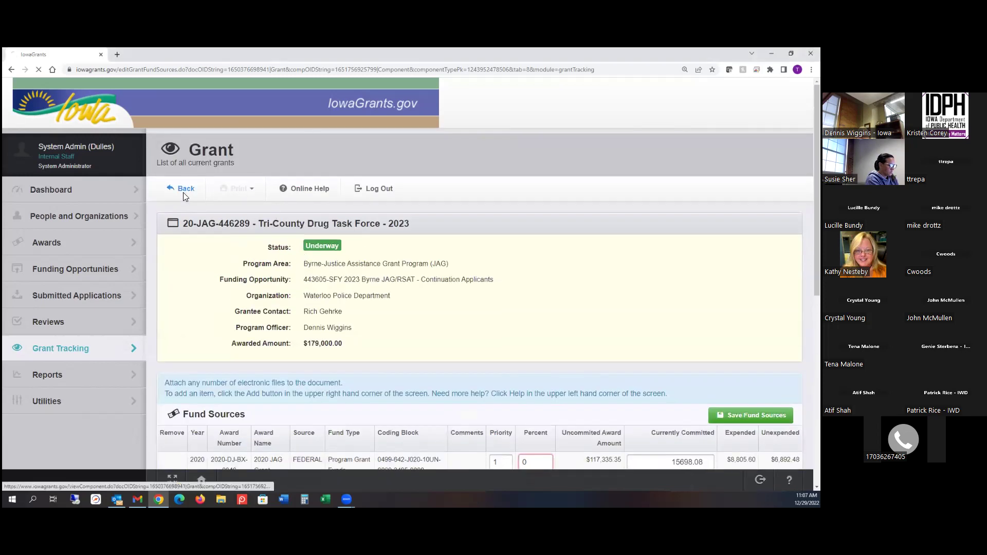
Step: Open the voucher of the grant's approved November 2022 claim and compare its allocated fund sources with the reimbursement distribution
scroll(518, 304, "down", 3)
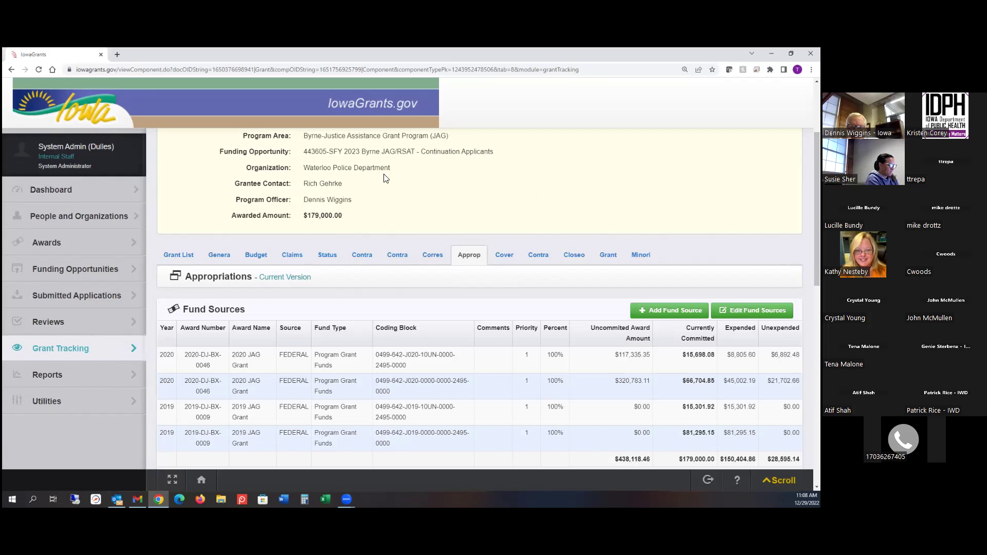
left_click(290, 254)
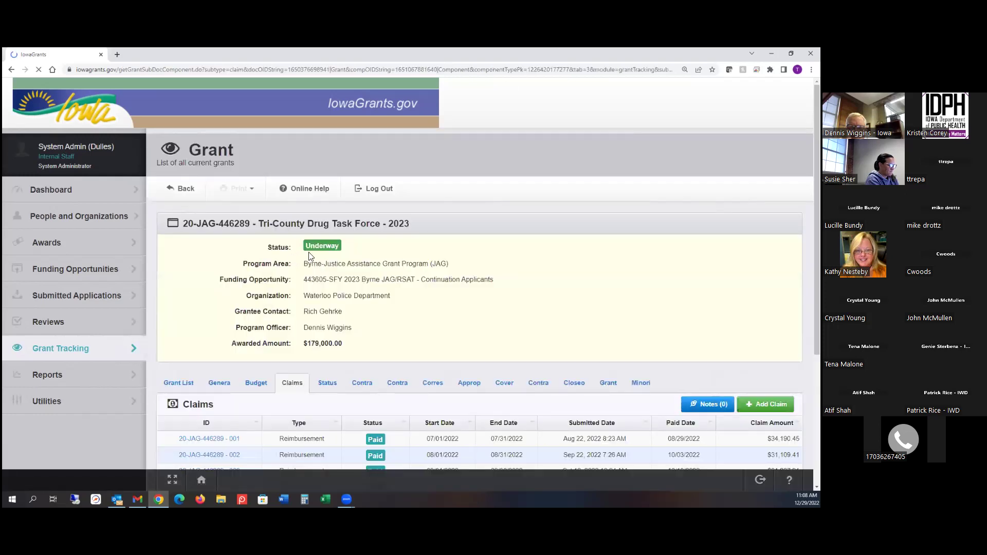
scroll(628, 305, "down", 1)
scroll(628, 305, "down", 3)
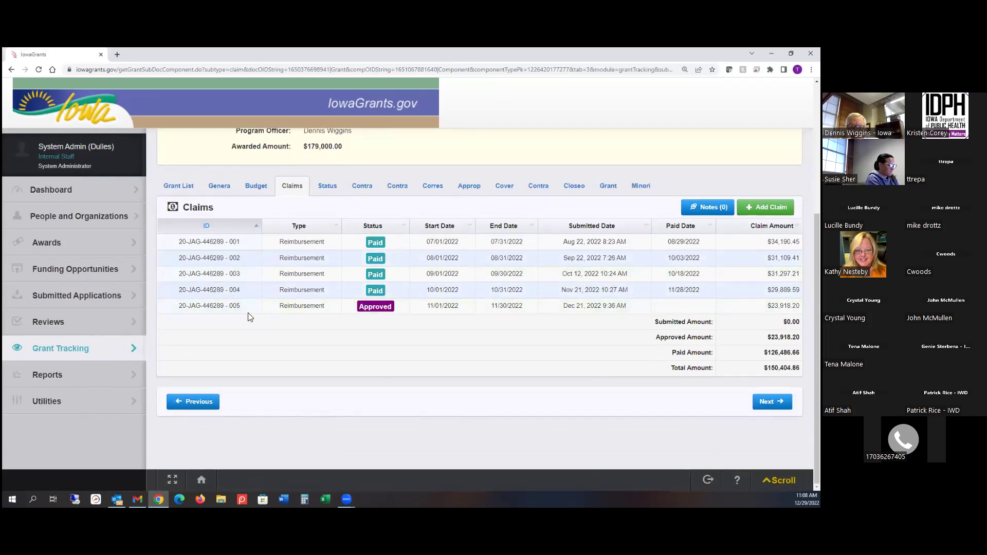
left_click(238, 313)
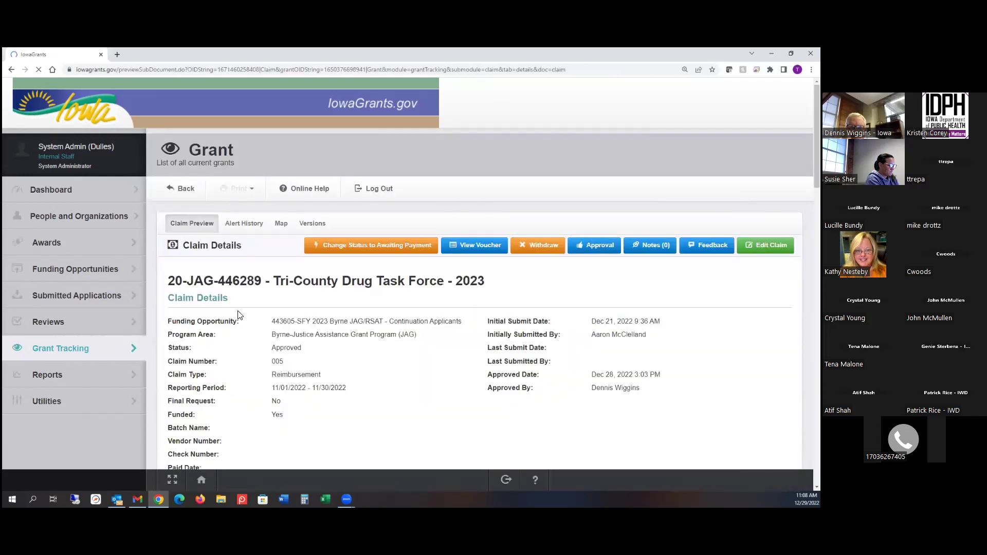
left_click(489, 250)
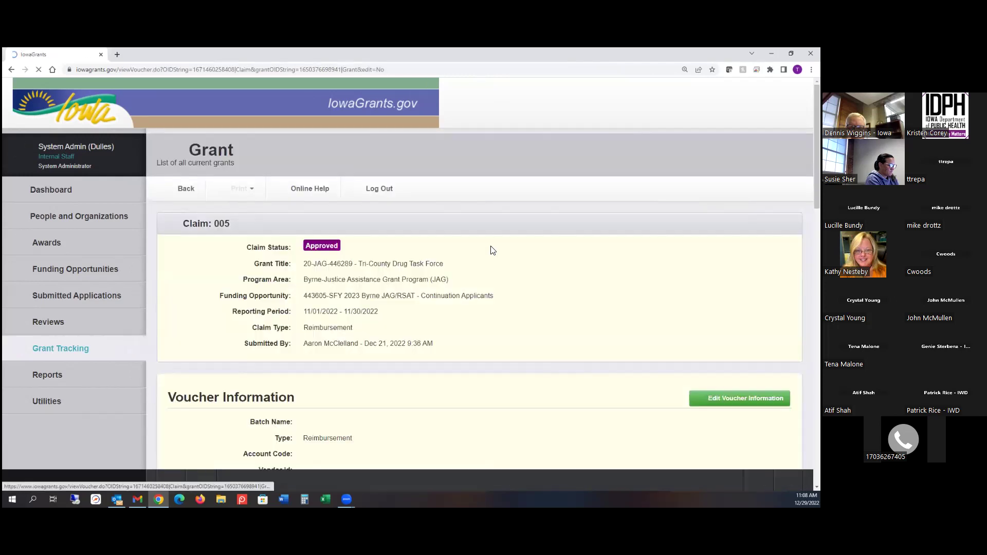
scroll(533, 278, "down", 10)
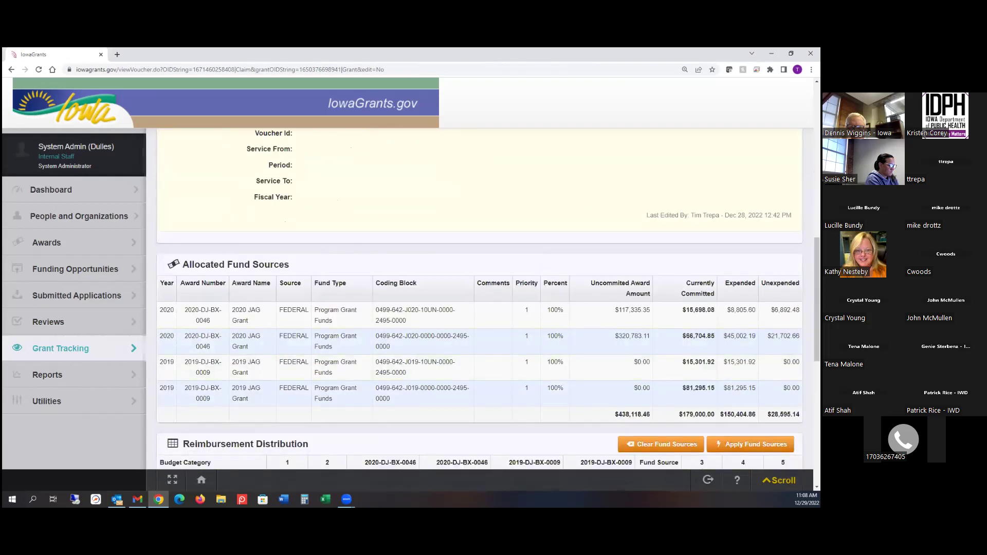
scroll(611, 392, "down", 3)
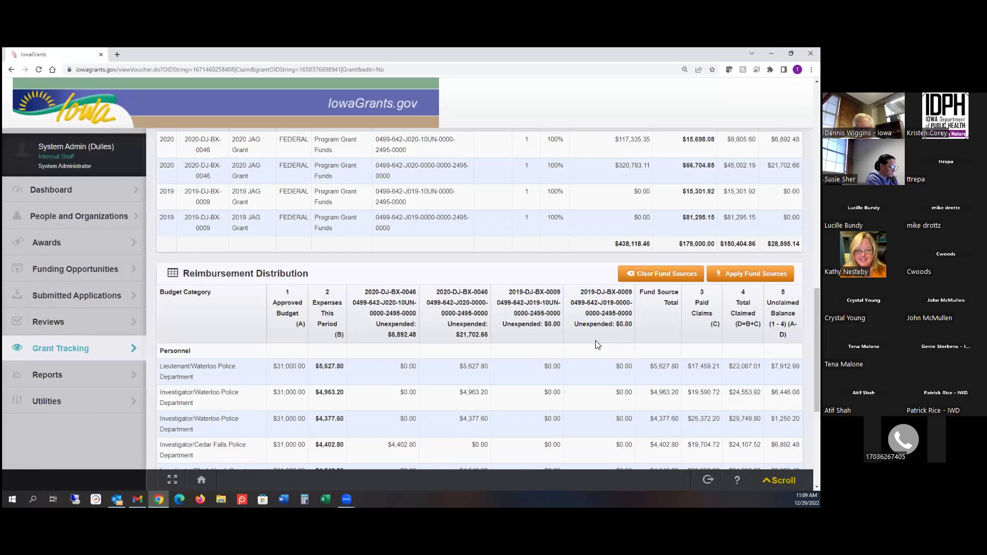
scroll(520, 201, "up", 3)
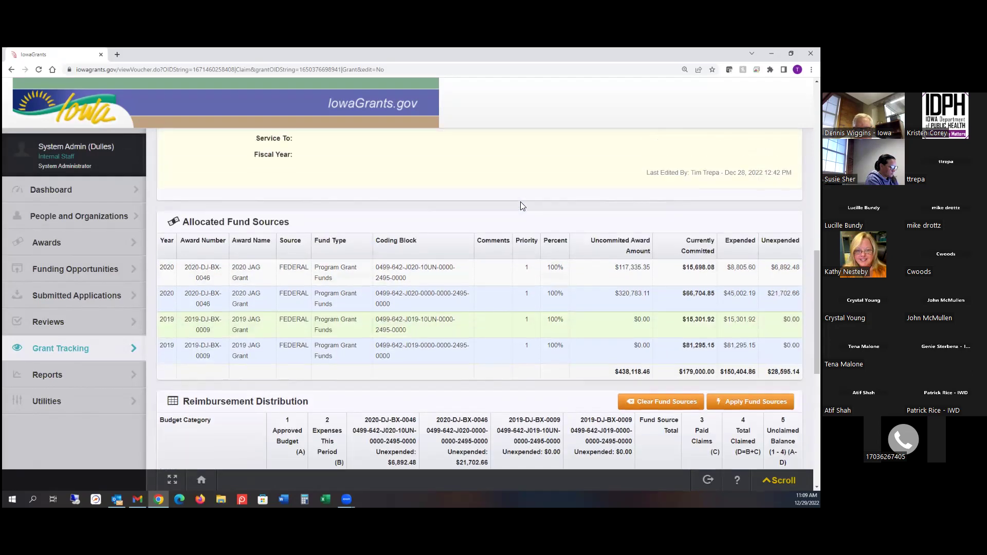
scroll(520, 202, "down", 2)
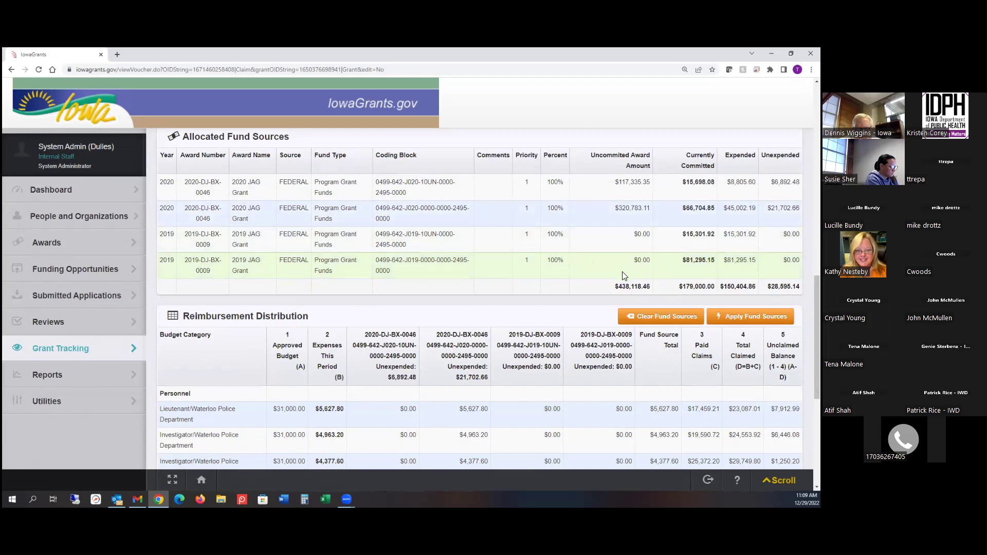
Step: Open the voucher information for editing, review the reimbursement amounts per fund source, and return to the voucher without saving
scroll(621, 276, "up", 10)
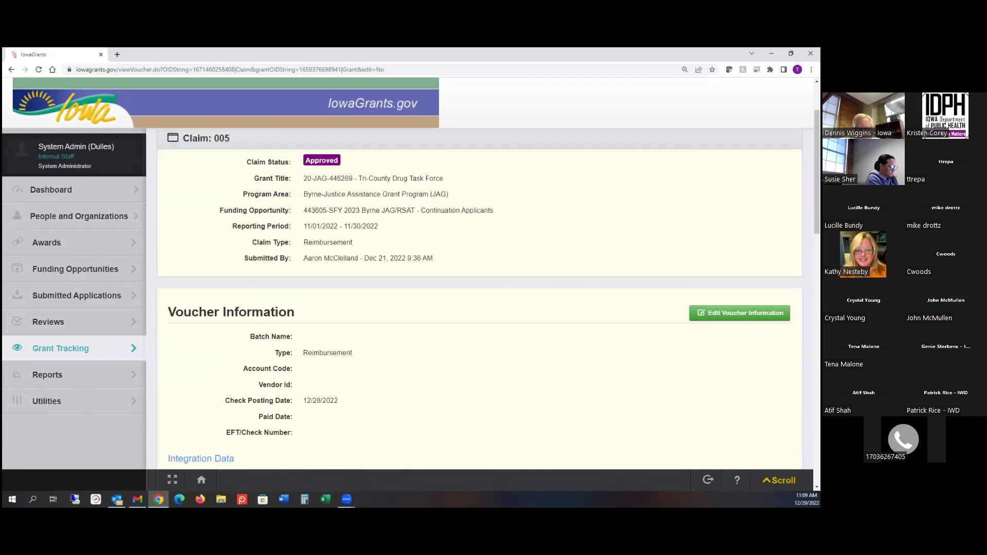
left_click(740, 313)
scroll(456, 330, "down", 4)
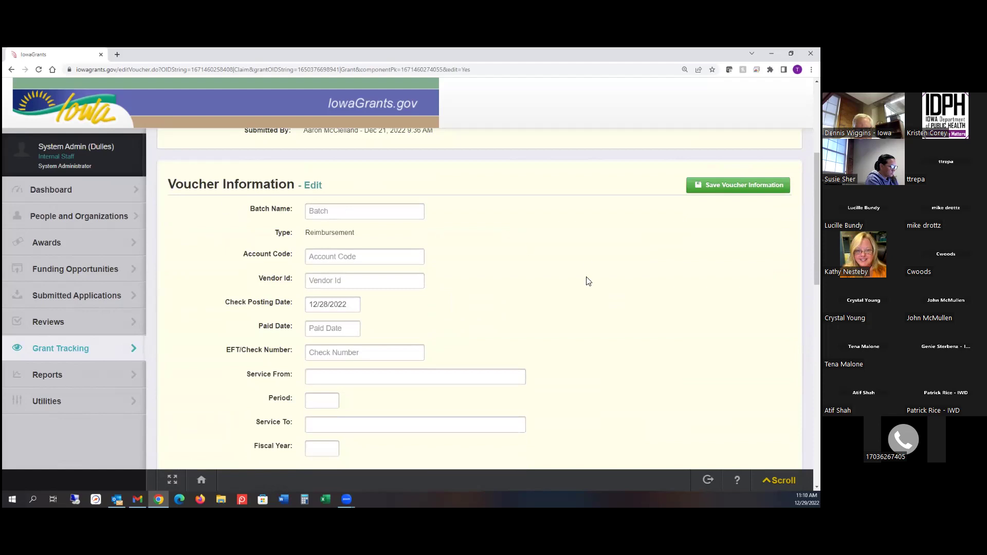
scroll(588, 281, "down", 5)
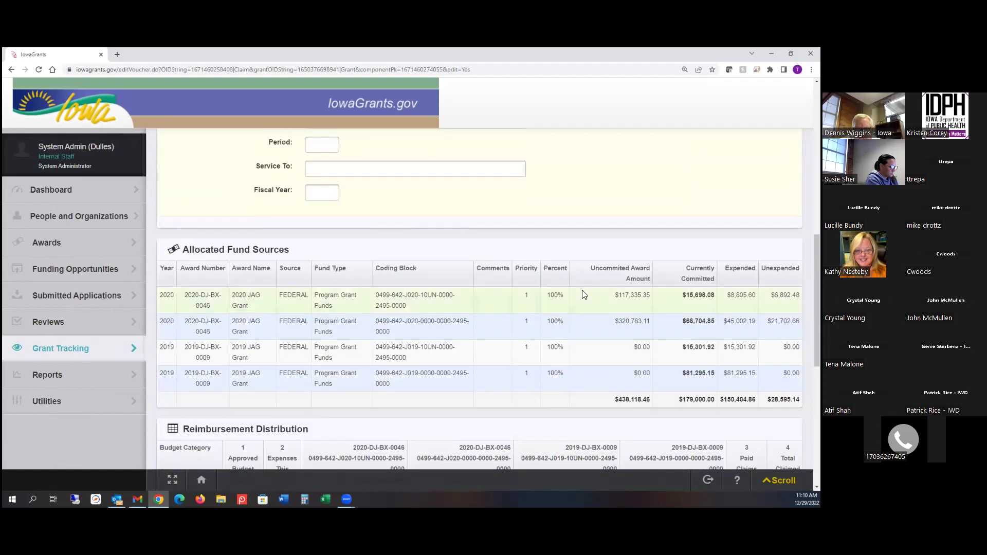
scroll(584, 294, "down", 6)
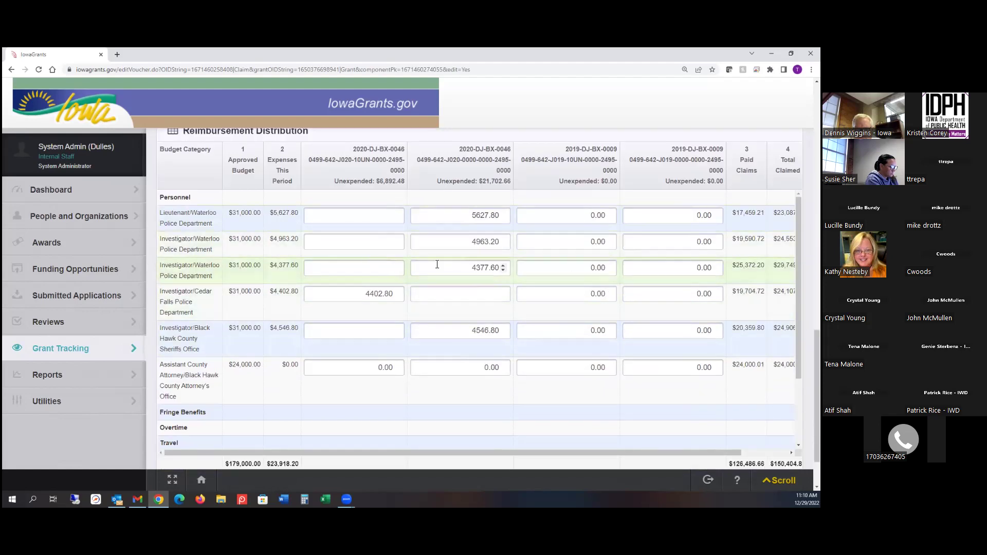
scroll(435, 266, "down", 2)
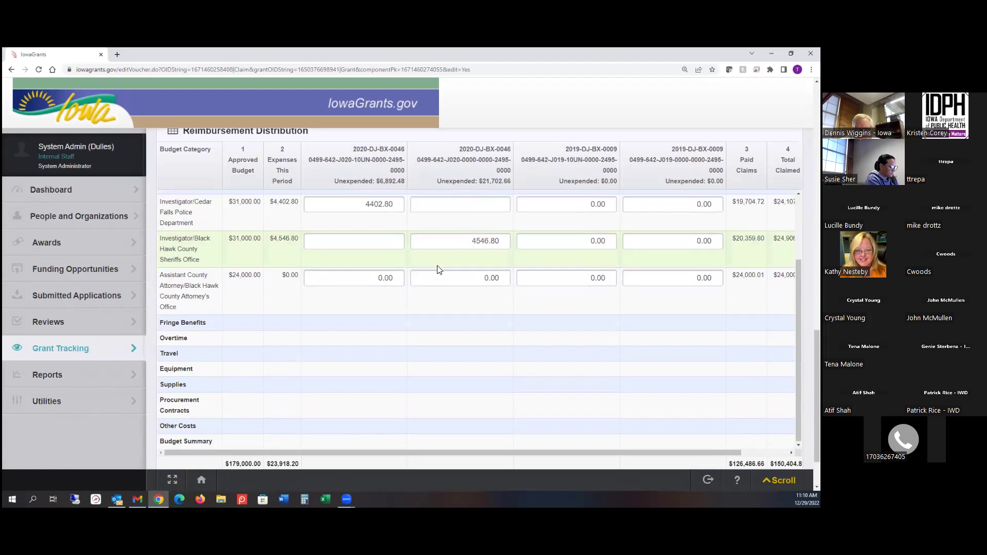
scroll(438, 270, "up", 2)
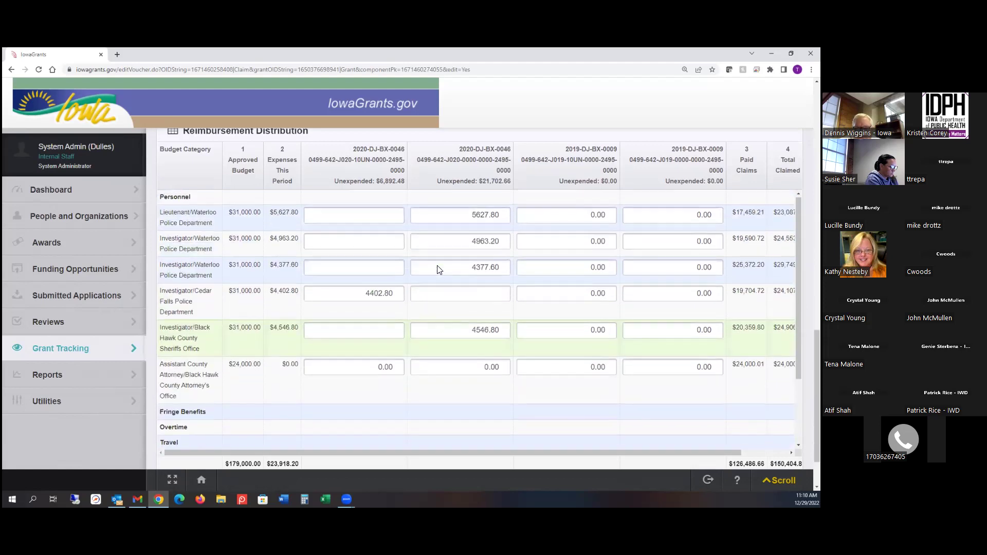
scroll(517, 268, "up", 3)
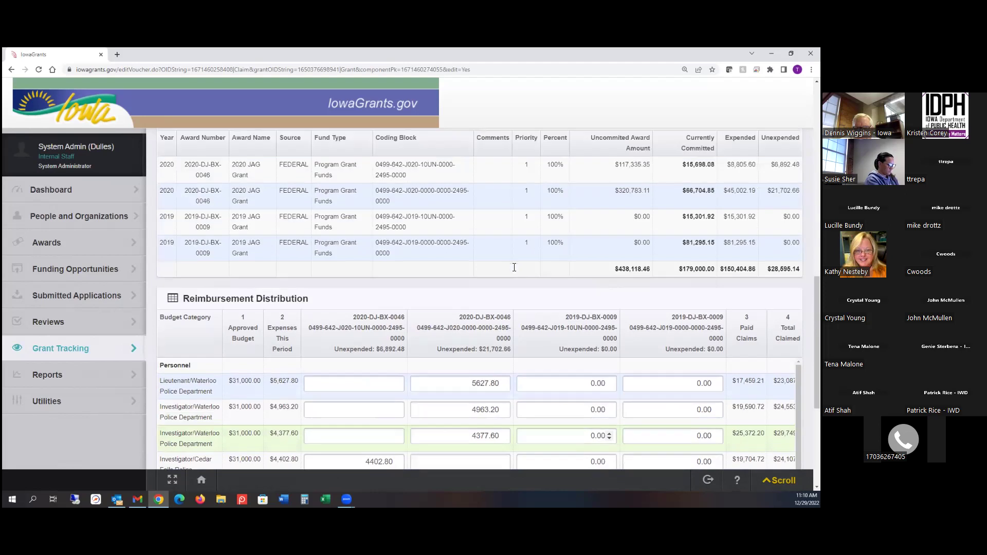
scroll(518, 271, "up", 9)
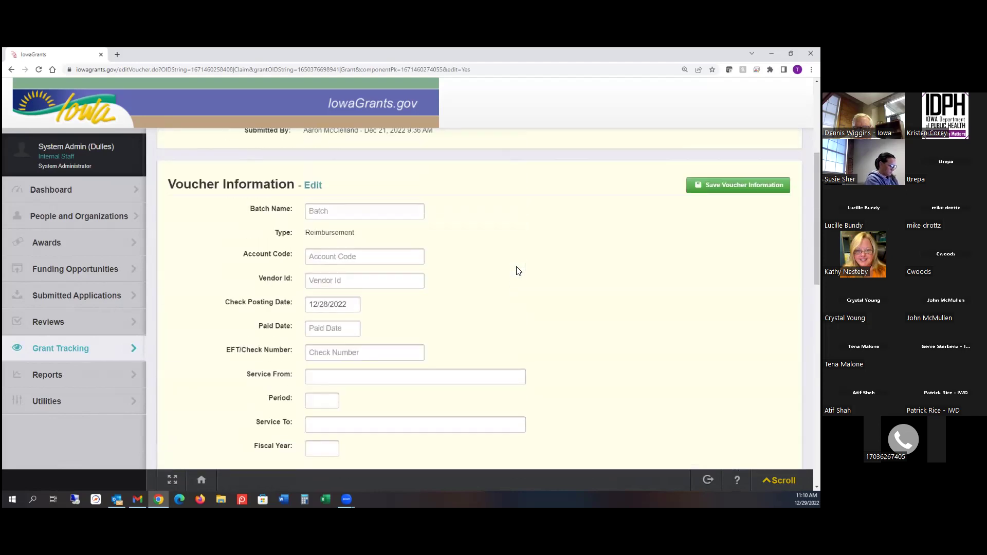
scroll(518, 271, "up", 3)
scroll(577, 205, "up", 1)
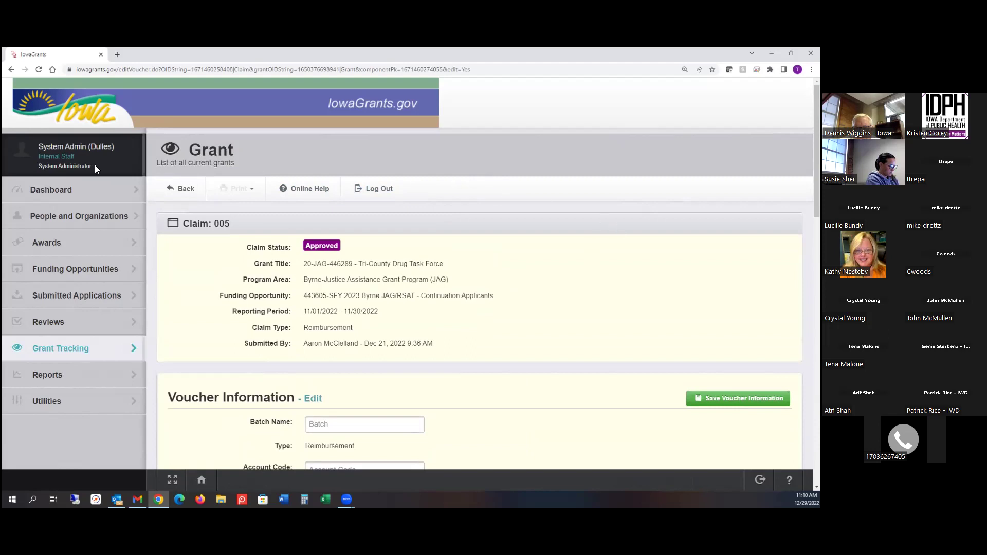
left_click(177, 190)
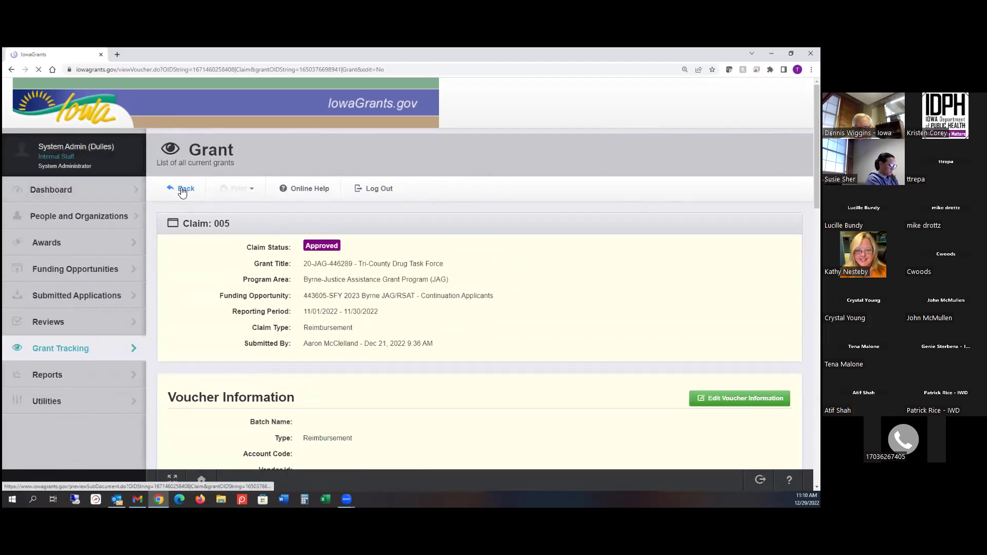
Step: Review the voucher's fund source clearing and applying options and highlight the priority, percent and amounts of the allocated fund sources
scroll(571, 293, "down", 12)
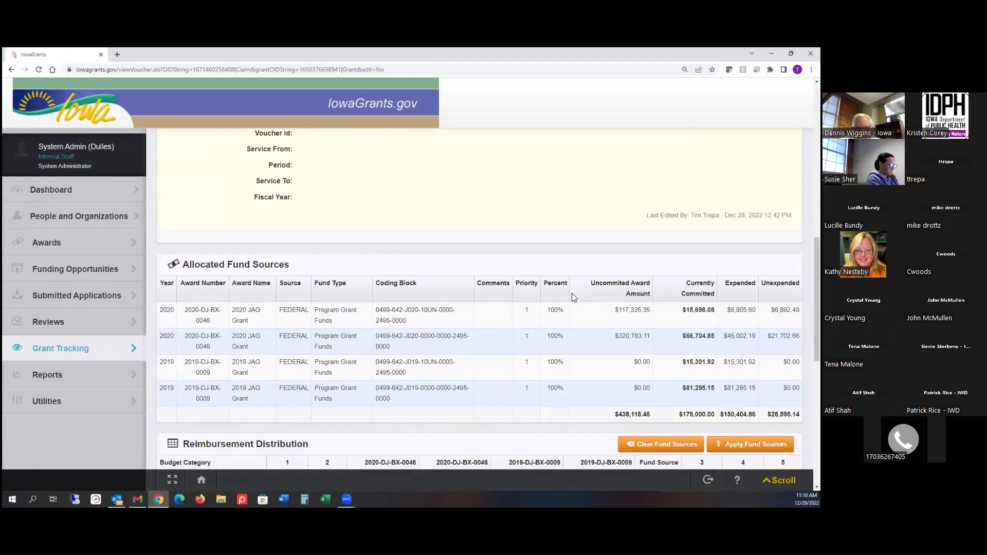
scroll(571, 293, "down", 1)
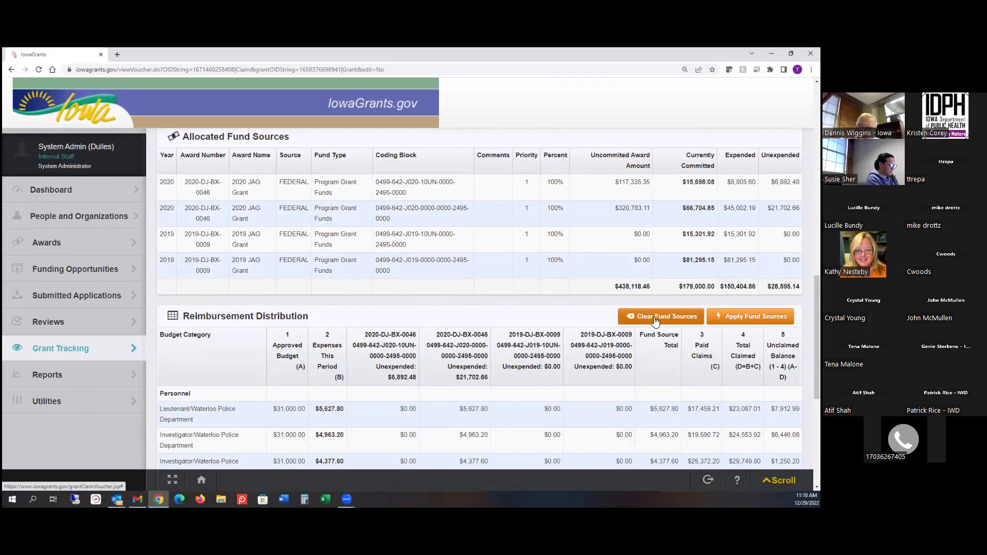
scroll(651, 320, "up", 3)
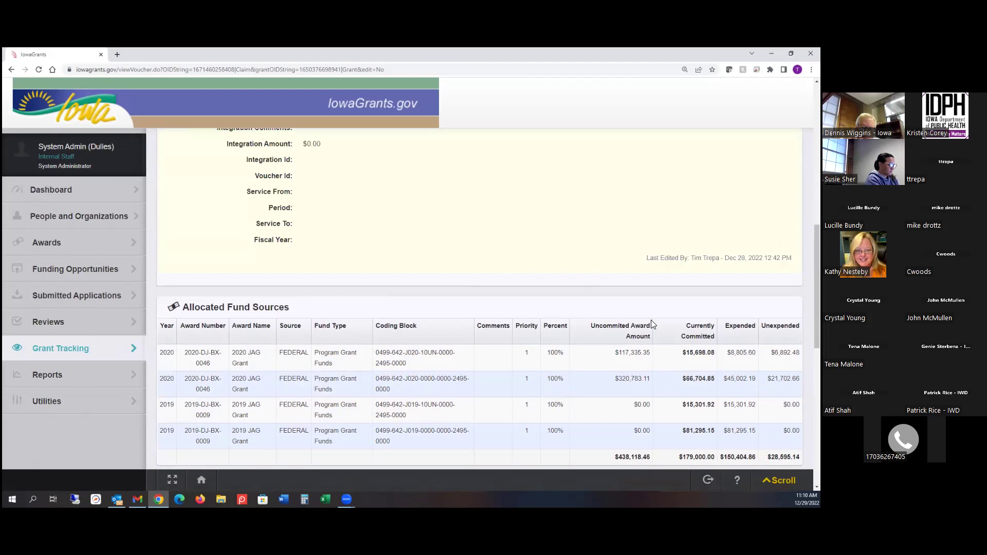
scroll(651, 324, "down", 2)
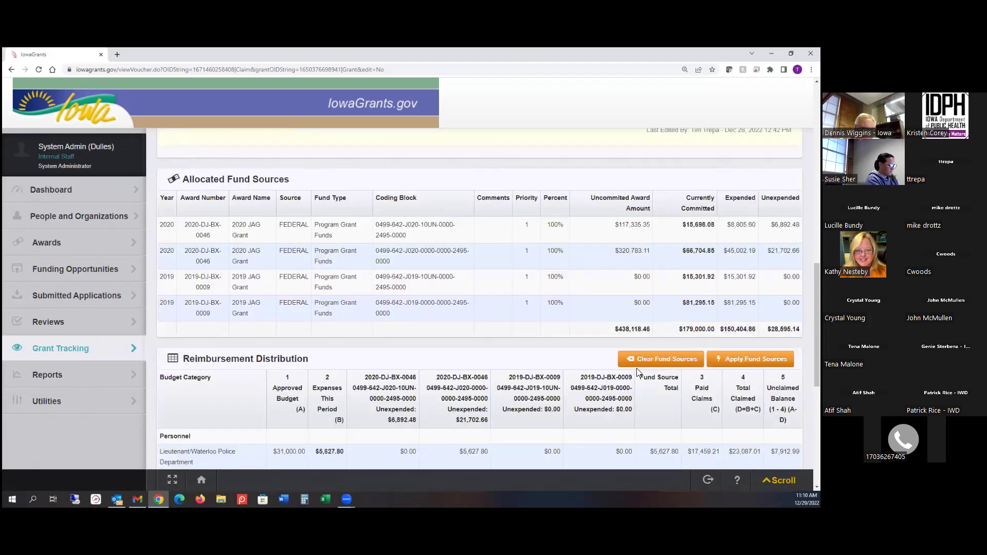
left_click_drag(526, 230, 622, 301)
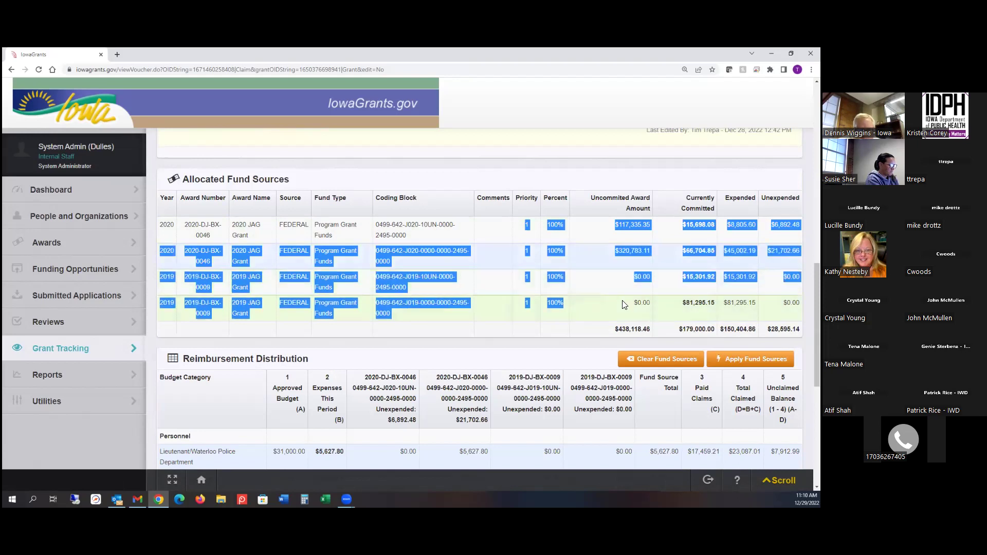